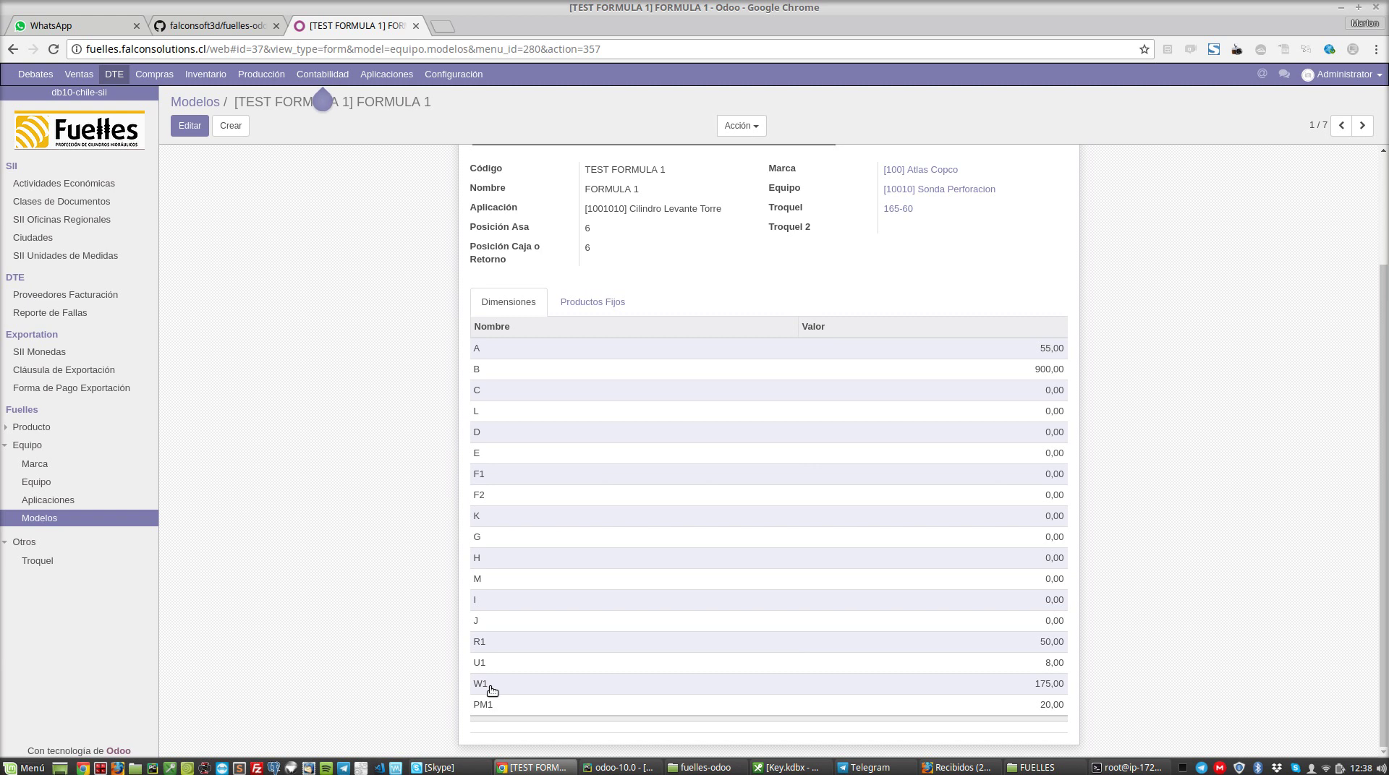
# Show the handwritten formula photo in WhatsApp and open a blank text document placed so the formula's first line stays readable
pyautogui.hotkey('alt', 'Tab')
pyautogui.hotkey('alt', 'Tab')
pyautogui.click(86, 26)
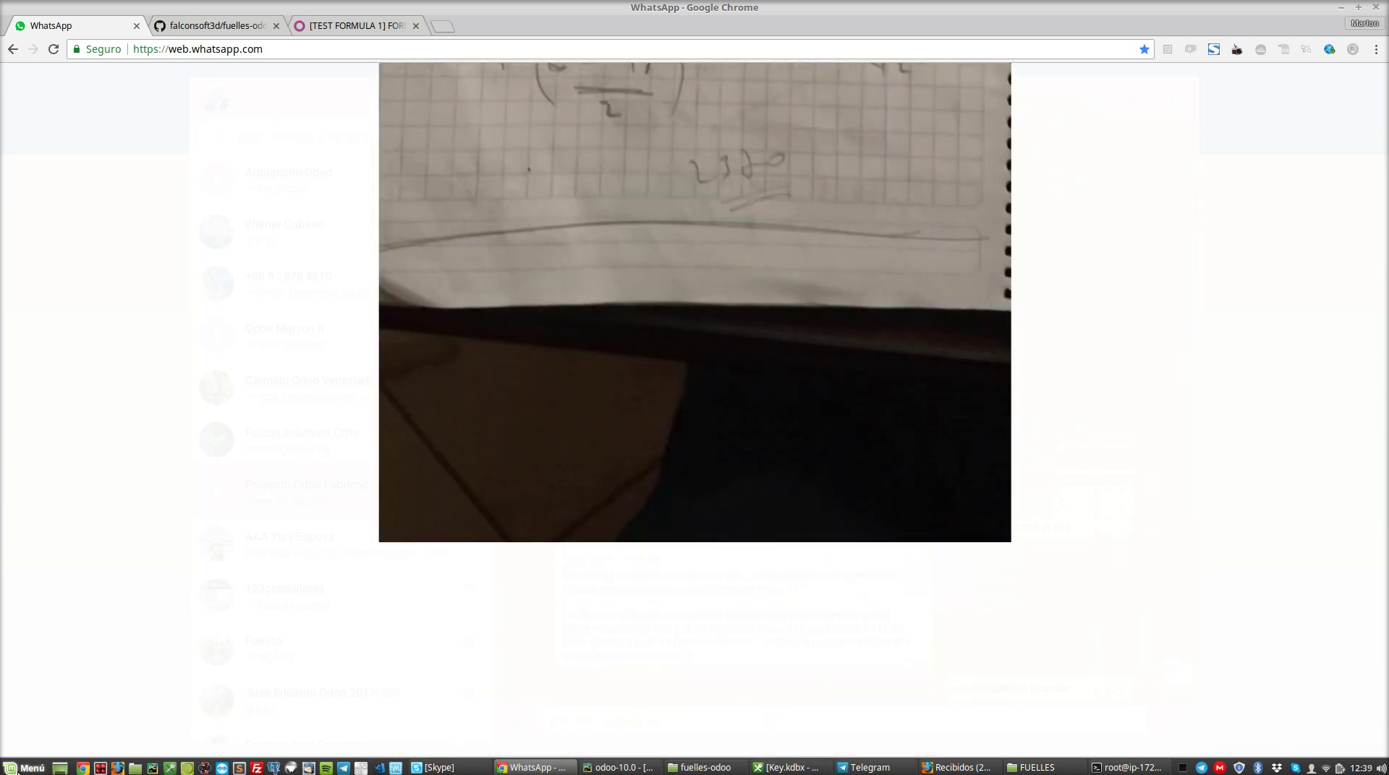
pyautogui.click(18, 768)
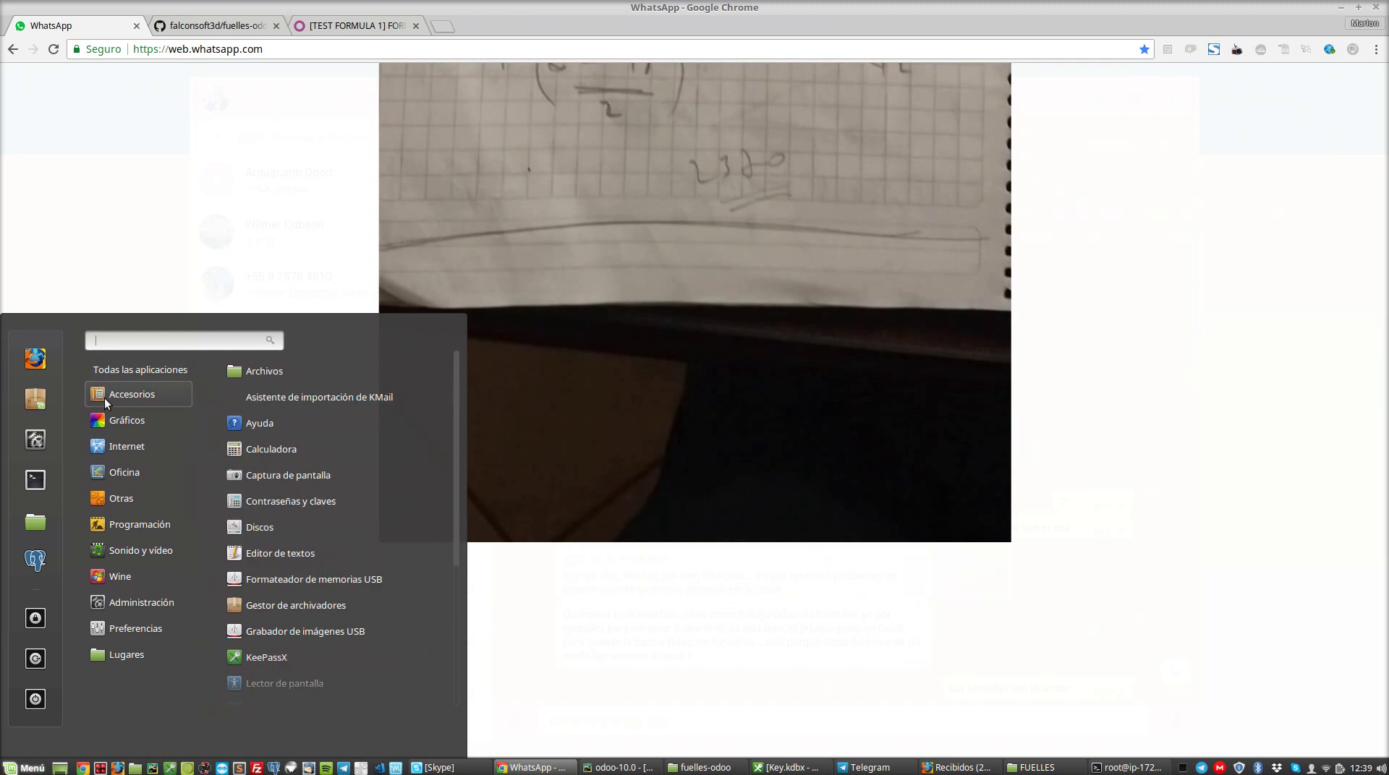
pyautogui.click(298, 553)
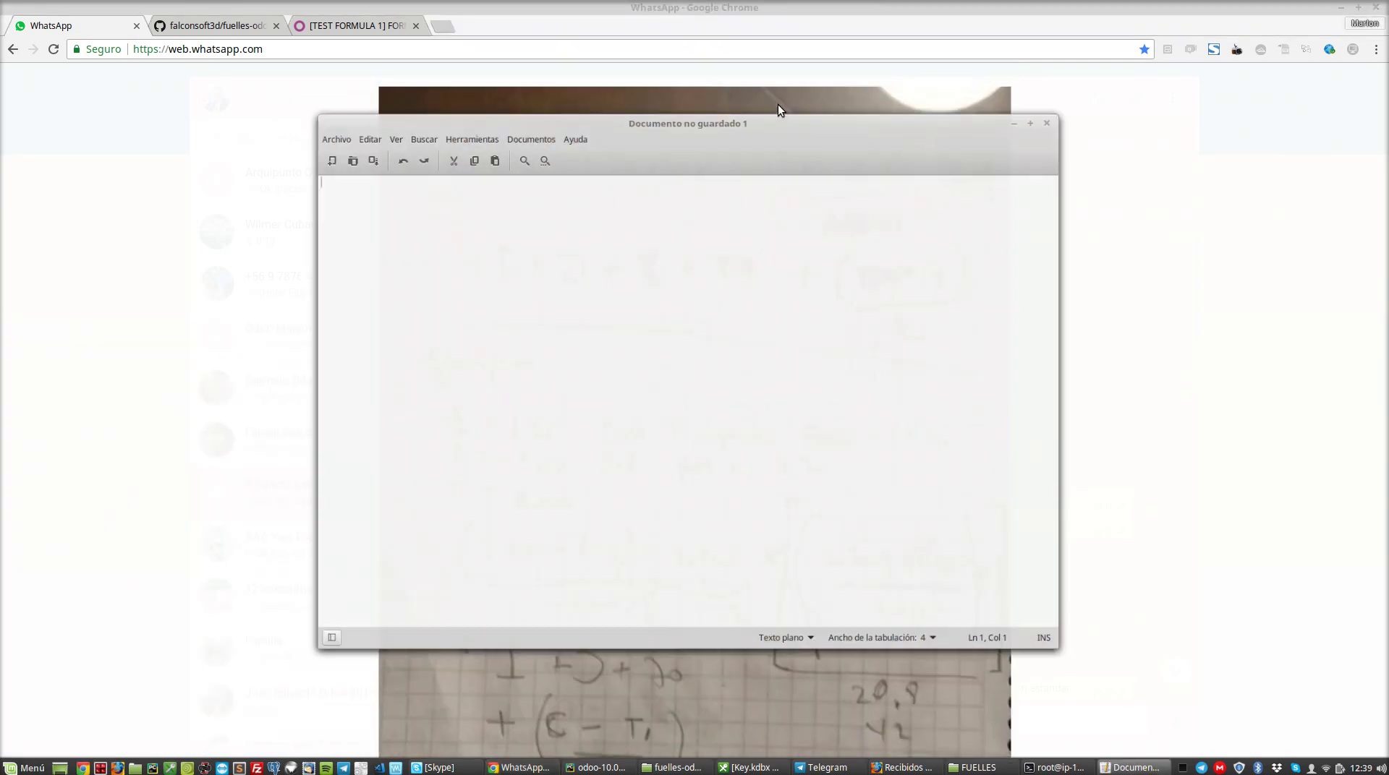
pyautogui.moveTo(786, 106); pyautogui.dragTo(782, 301)
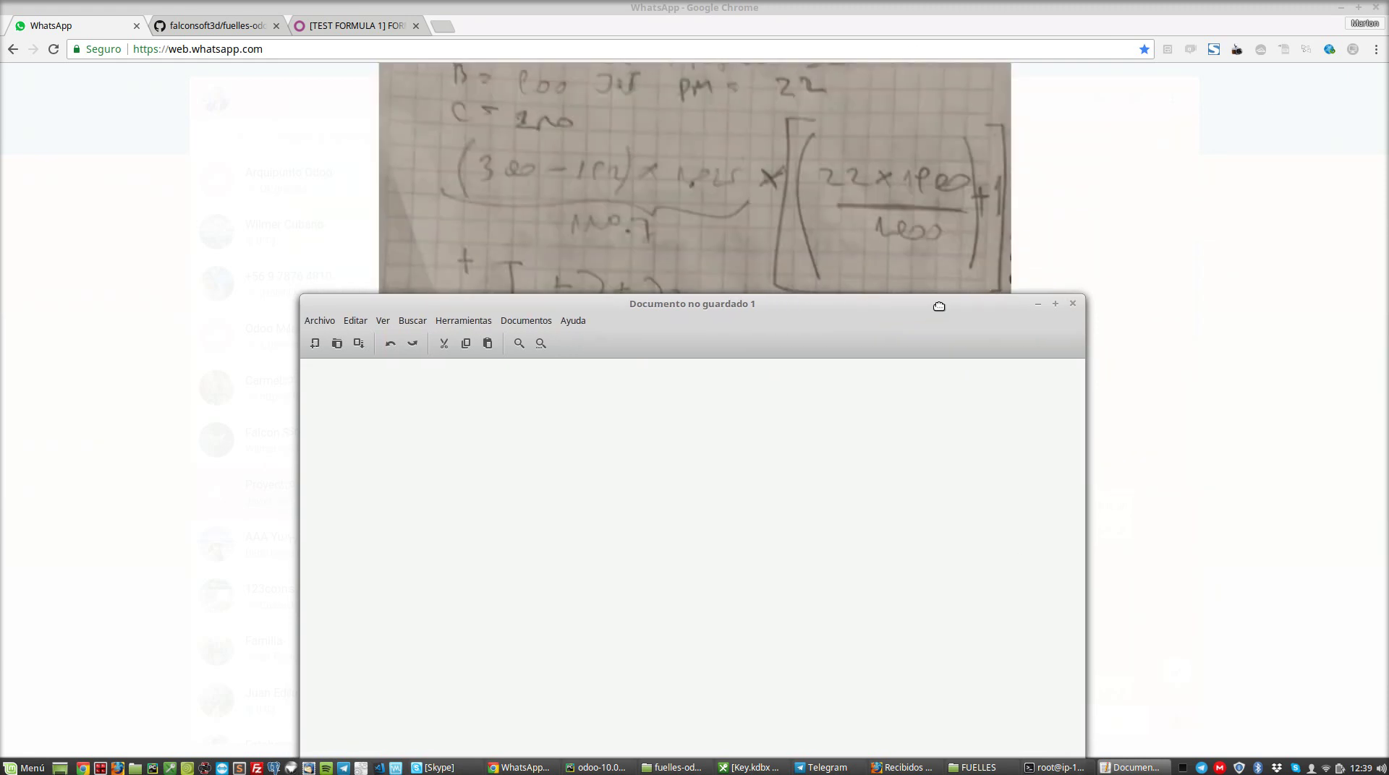
pyautogui.moveTo(930, 306); pyautogui.dragTo(1080, 173)
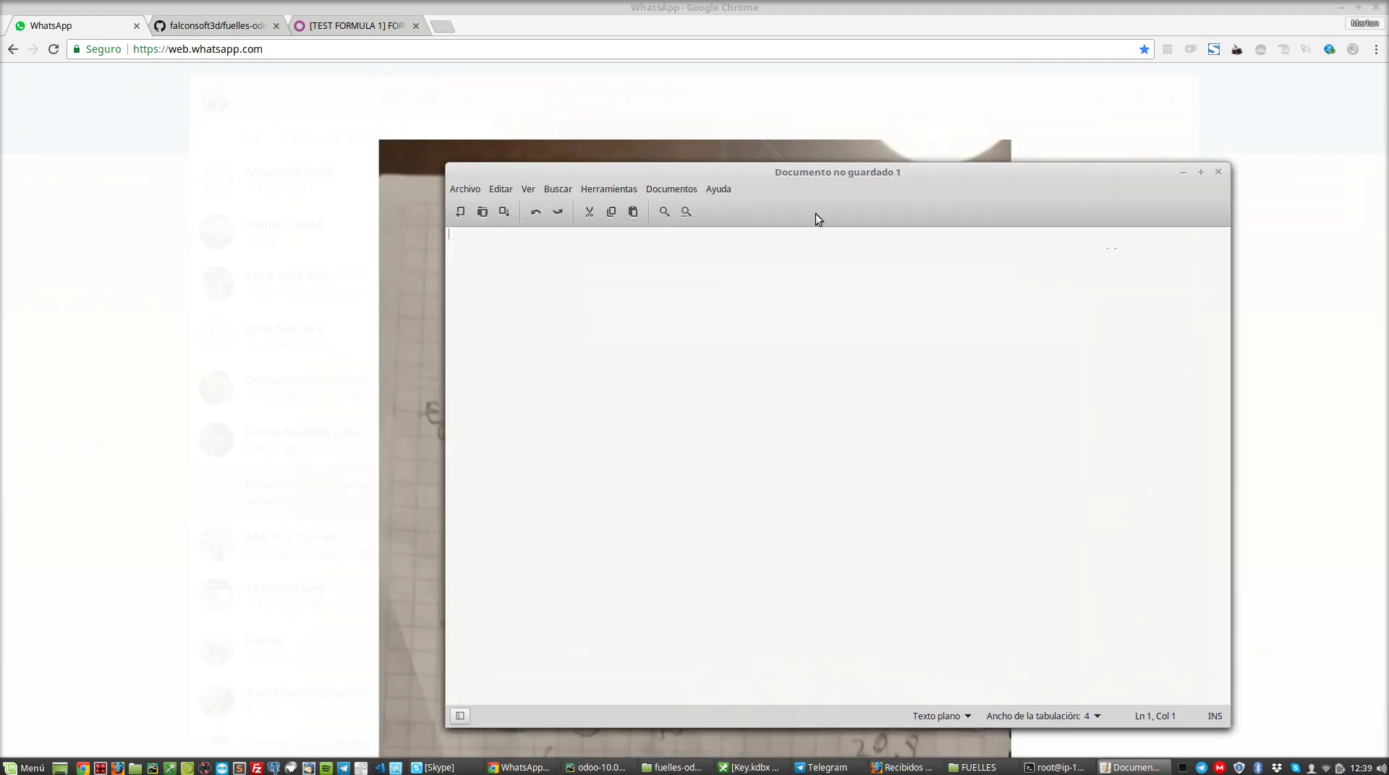
pyautogui.moveTo(832, 168); pyautogui.dragTo(732, 320)
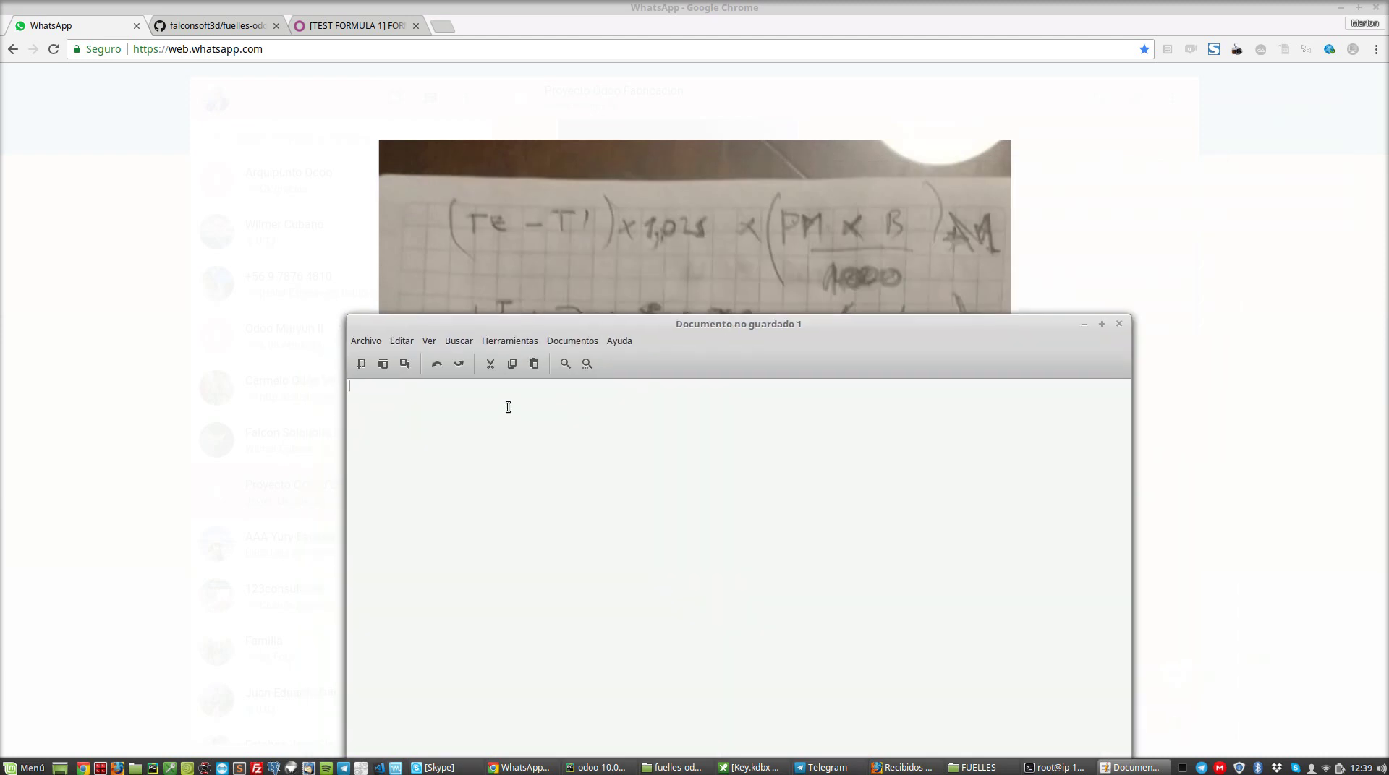
# Transcribe the formula's first line into the blank document as (TE-TI)*1.025x((PMXB)/1000)*PM
pyautogui.write('TE-TI')
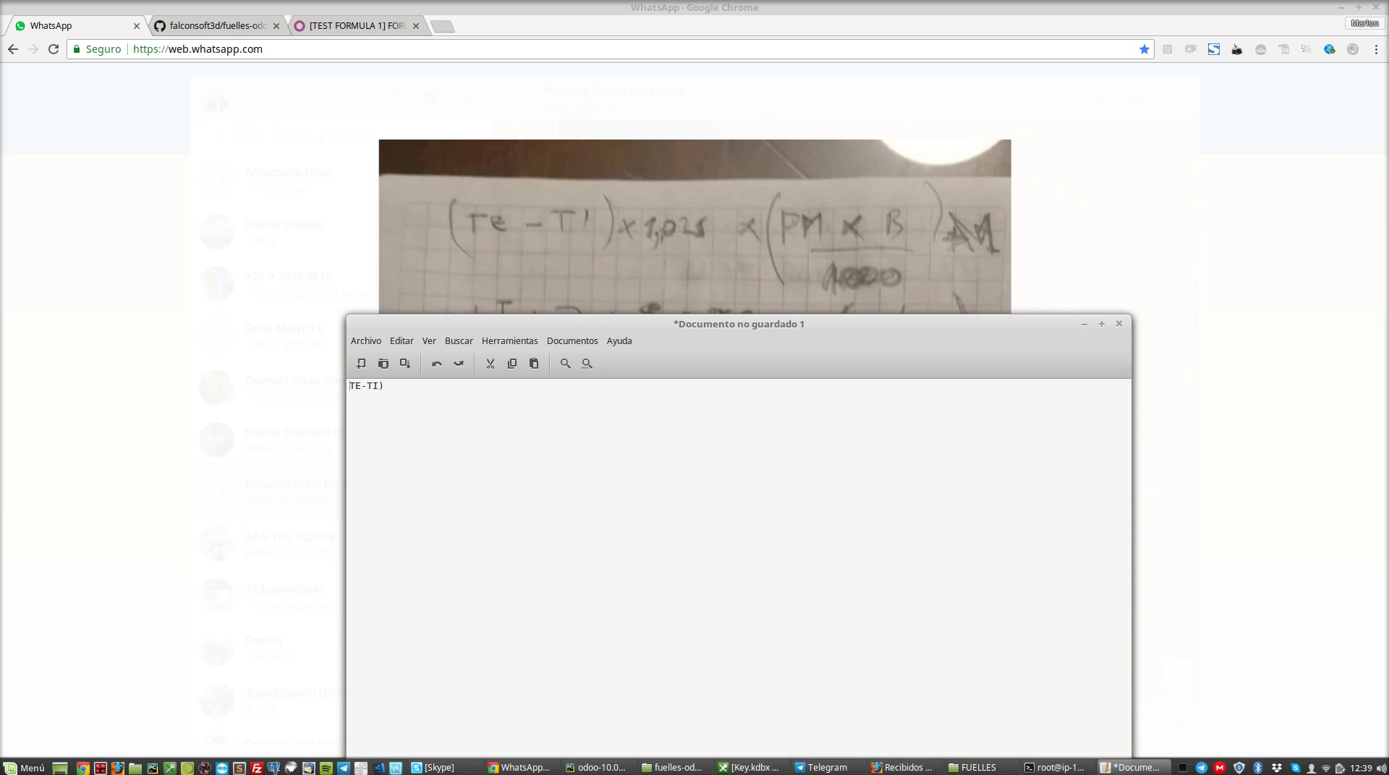
pyautogui.write('(')
pyautogui.write('*')
pyautogui.write('((')
pyautogui.write('PMXB)/1000')
pyautogui.write('*PM')
# Uncover the photo's second line and append +I+D+P+10+(C+T1)/2 to the transcribed formula
pyautogui.moveTo(685, 334); pyautogui.dragTo(598, 388)
pyautogui.write('+I+D')
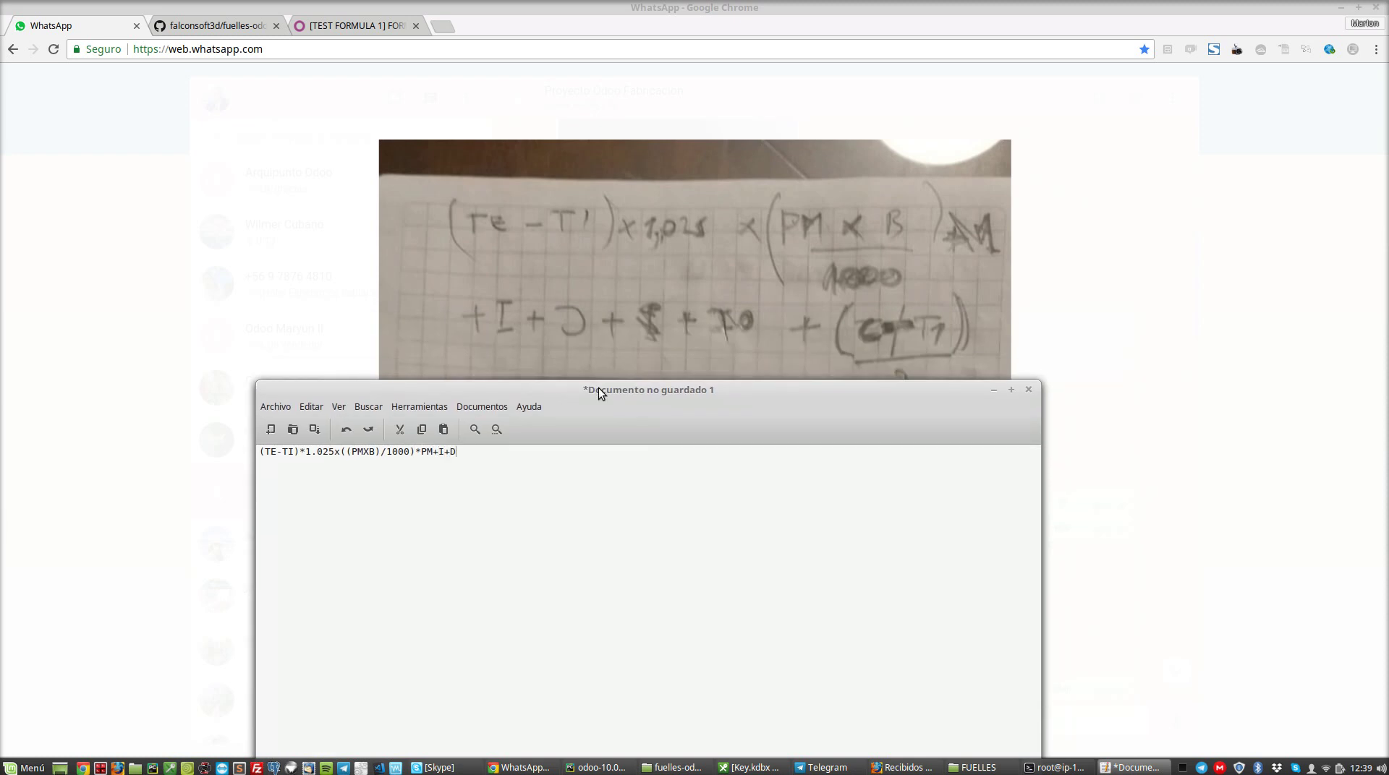
pyautogui.write('+P+10')
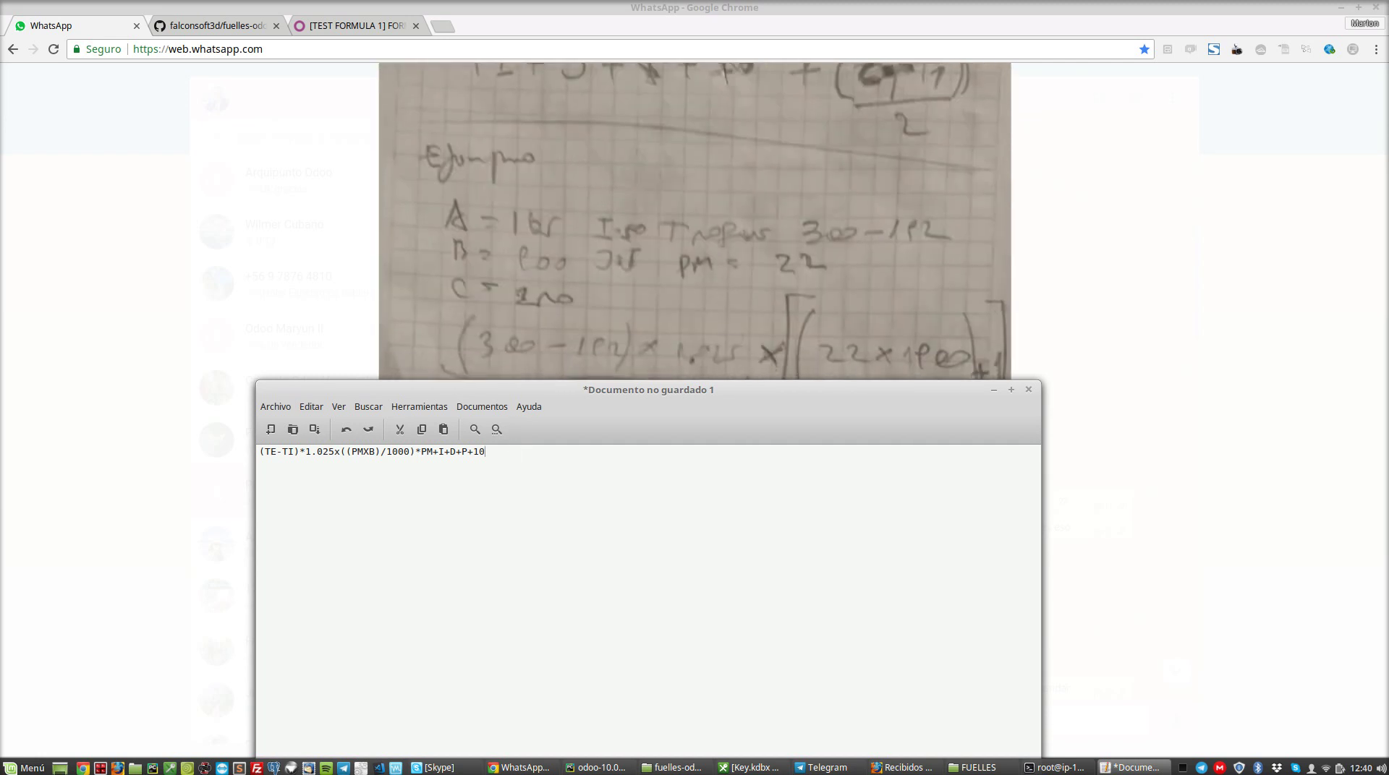
pyautogui.write('+')
pyautogui.write('()')
pyautogui.write('C+')
pyautogui.write('T1')
pyautogui.press('End')
pyautogui.write('/2')
# Copy the transcribed formula into a new fixed product line for [1310] FCSA-CT20 (1310) in the Odoo model FORMULA 1 and save
pyautogui.hotkey('ctrl', 'a')
pyautogui.hotkey('ctrl', 'c')
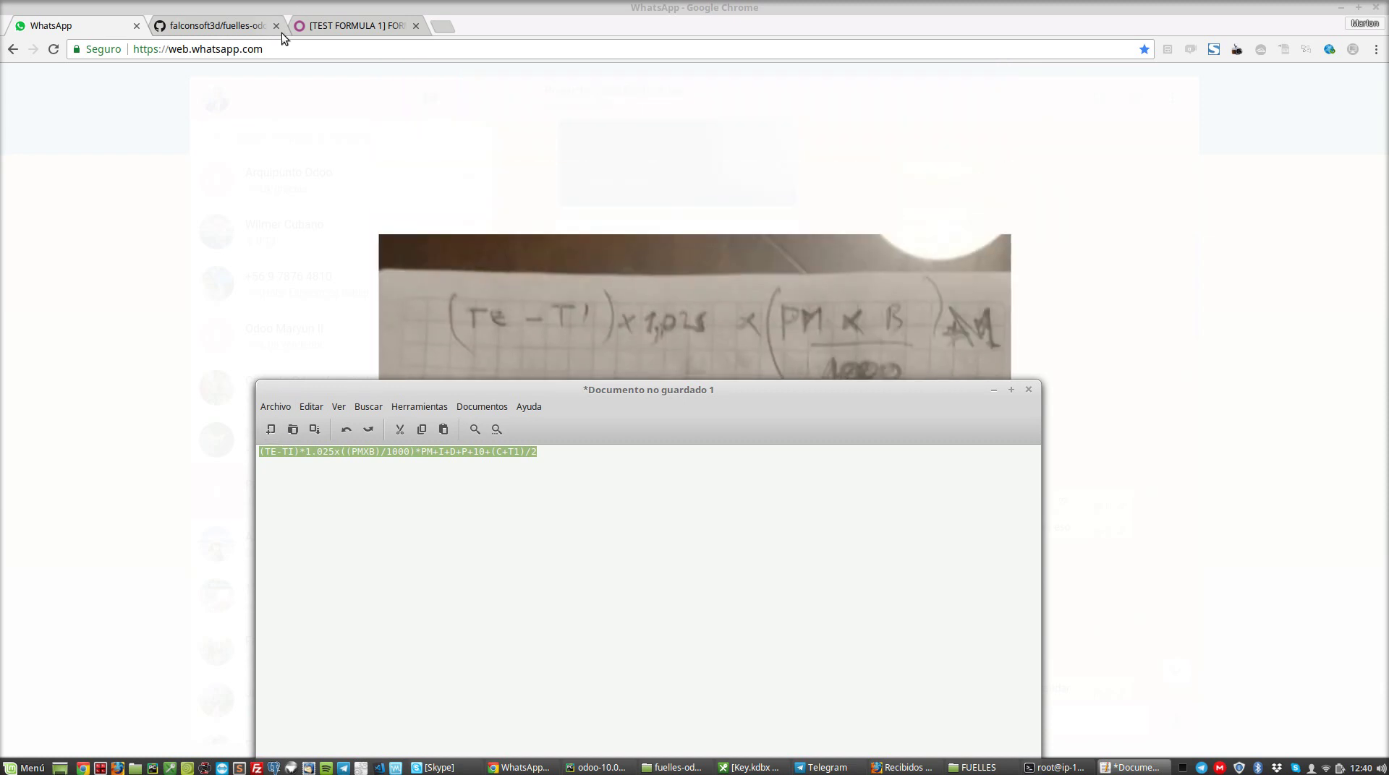
pyautogui.click(318, 26)
pyautogui.click(589, 301)
pyautogui.hotkey('alt', 'a')
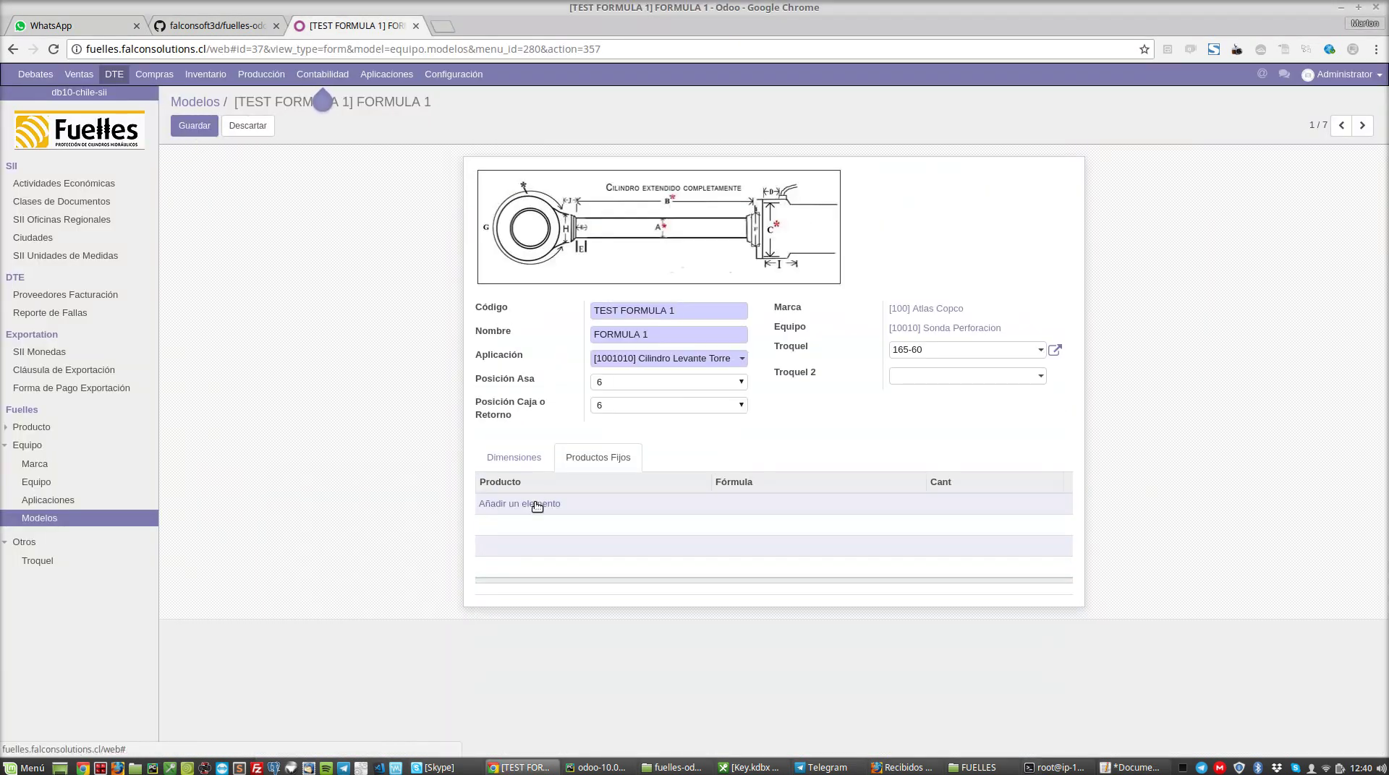
pyautogui.click(537, 504)
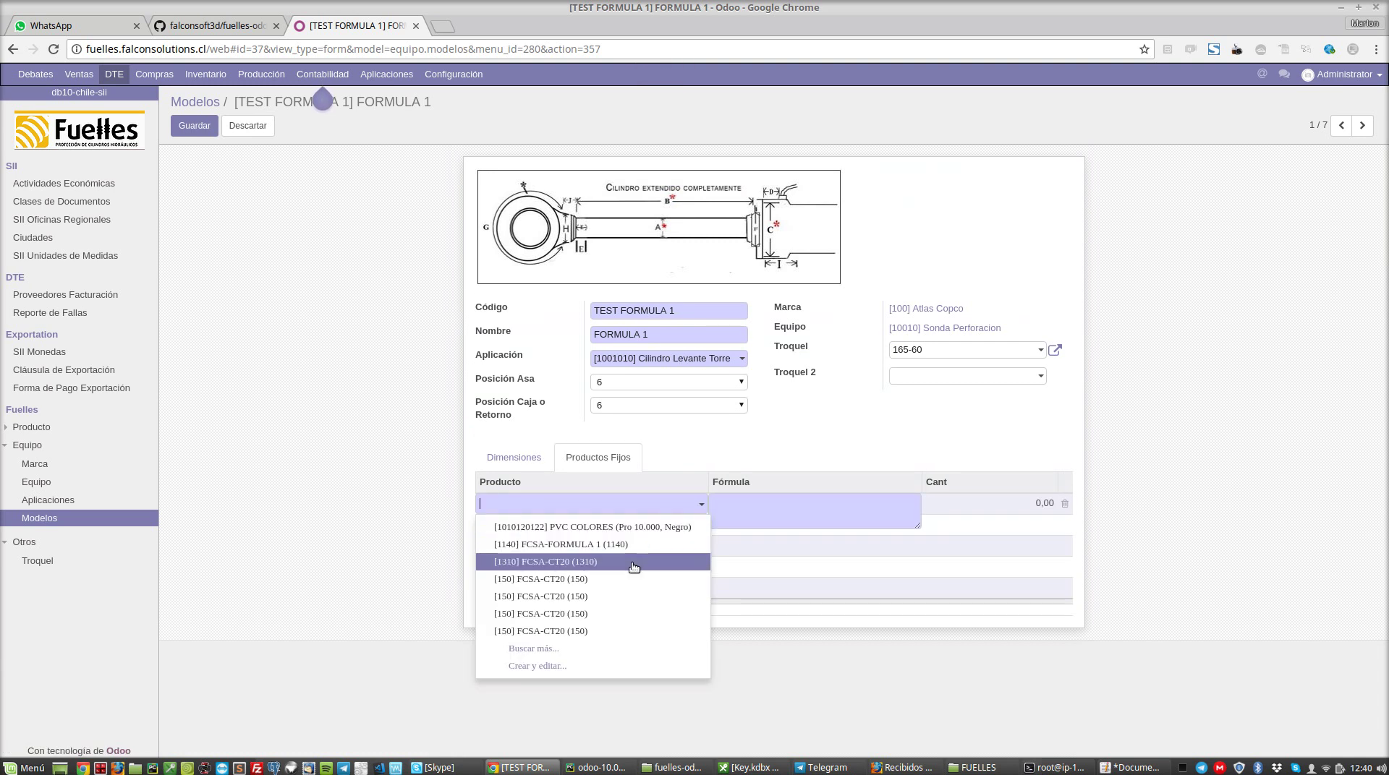
pyautogui.click(634, 562)
pyautogui.press('Tab')
pyautogui.hotkey('ctrl', 'v')
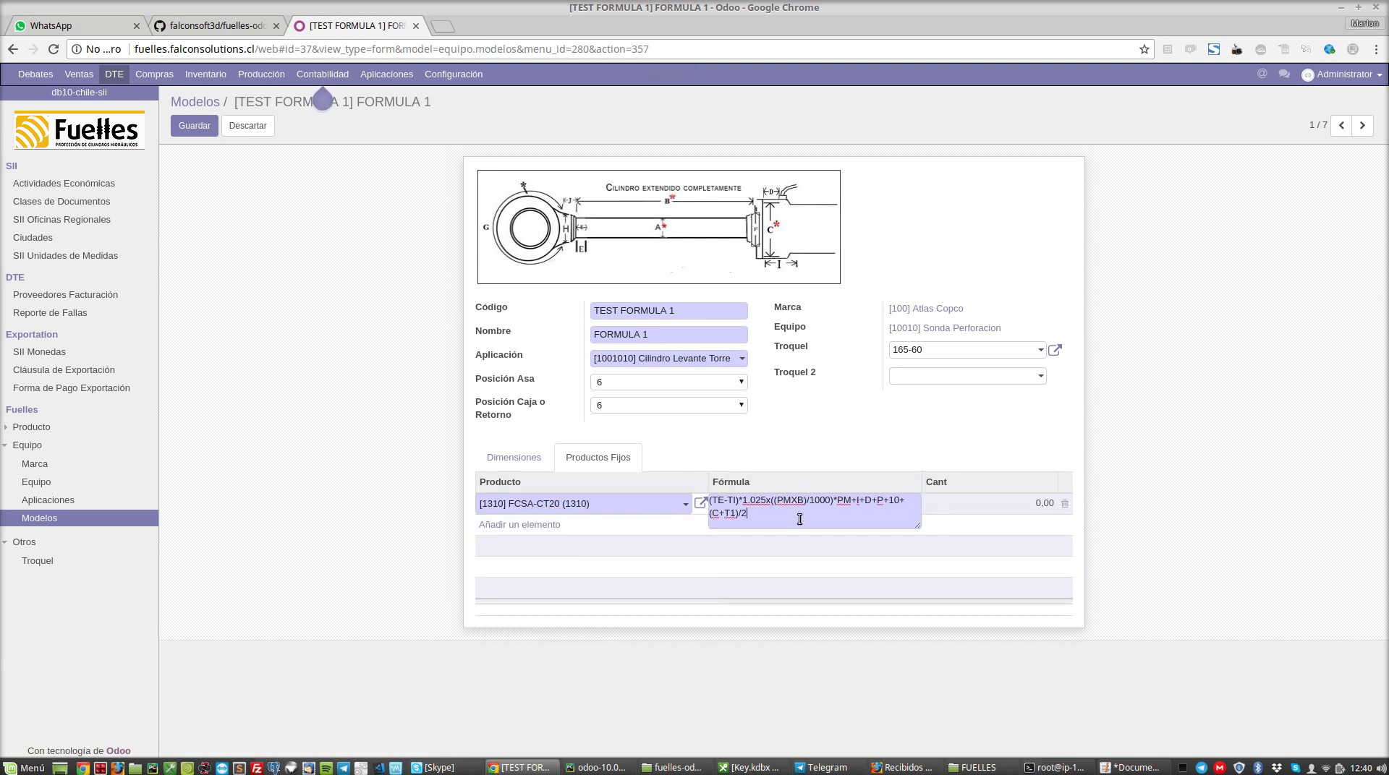
pyautogui.click(1104, 514)
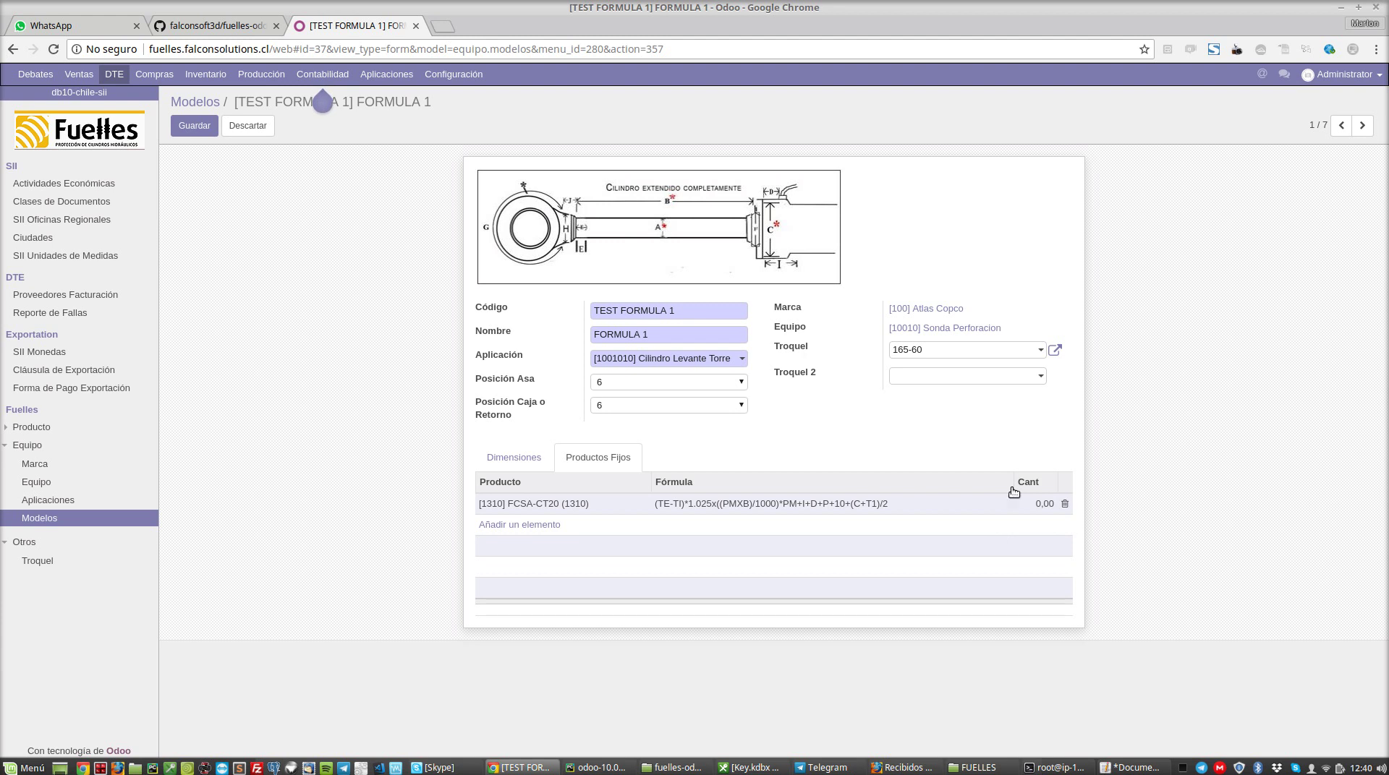
pyautogui.click(201, 128)
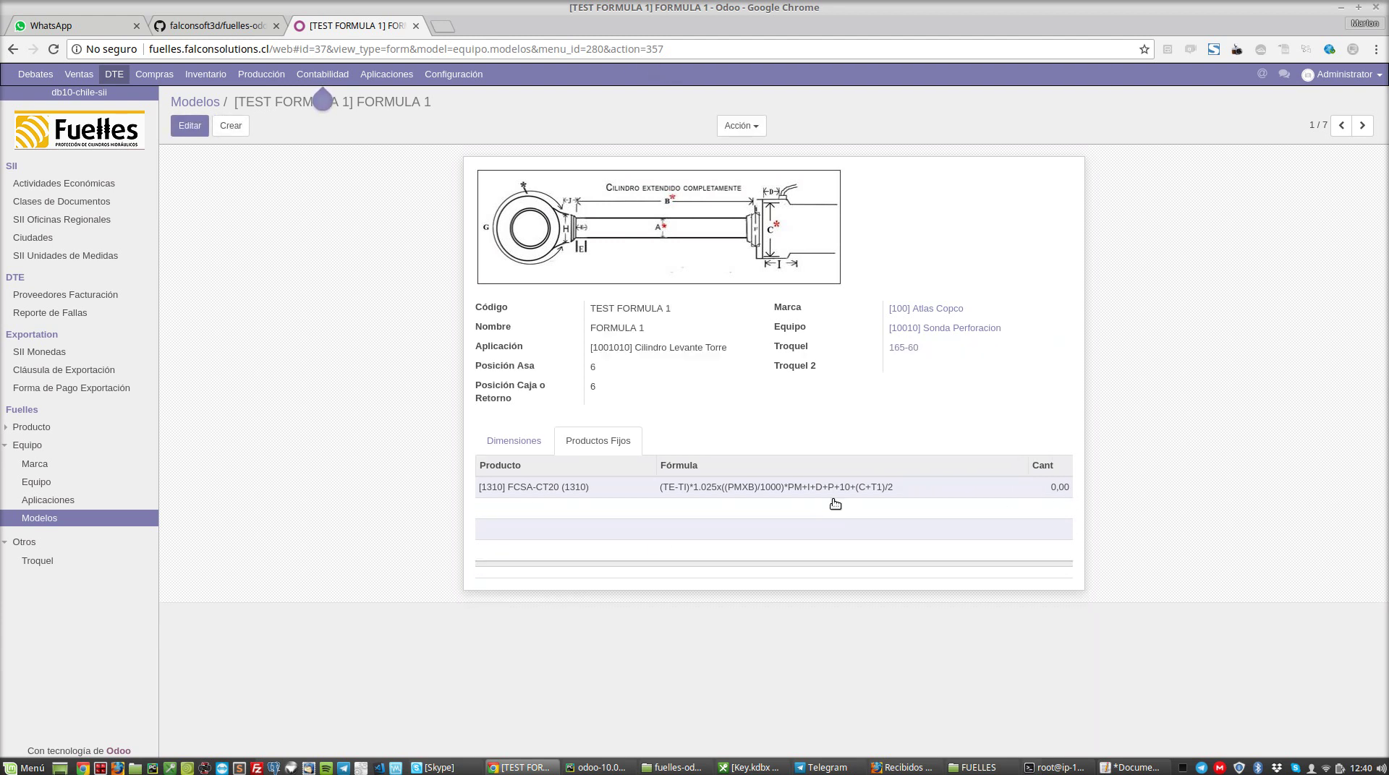
# Check the model's dimension names, and change the fixed product's formula start to (A-B) and the PM inside the brackets to PM1
pyautogui.click(538, 447)
pyautogui.scroll(-3, 912, 452)
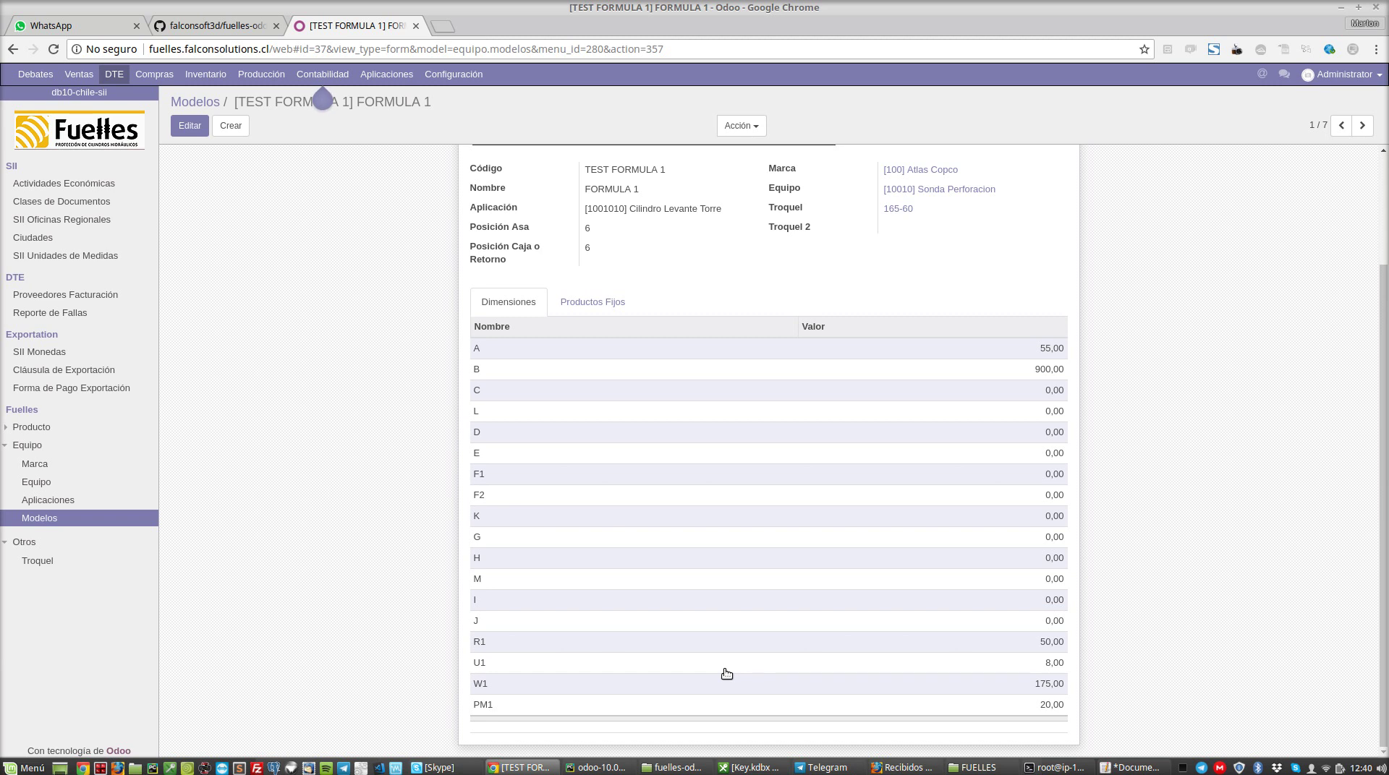
pyautogui.click(586, 306)
pyautogui.click(189, 126)
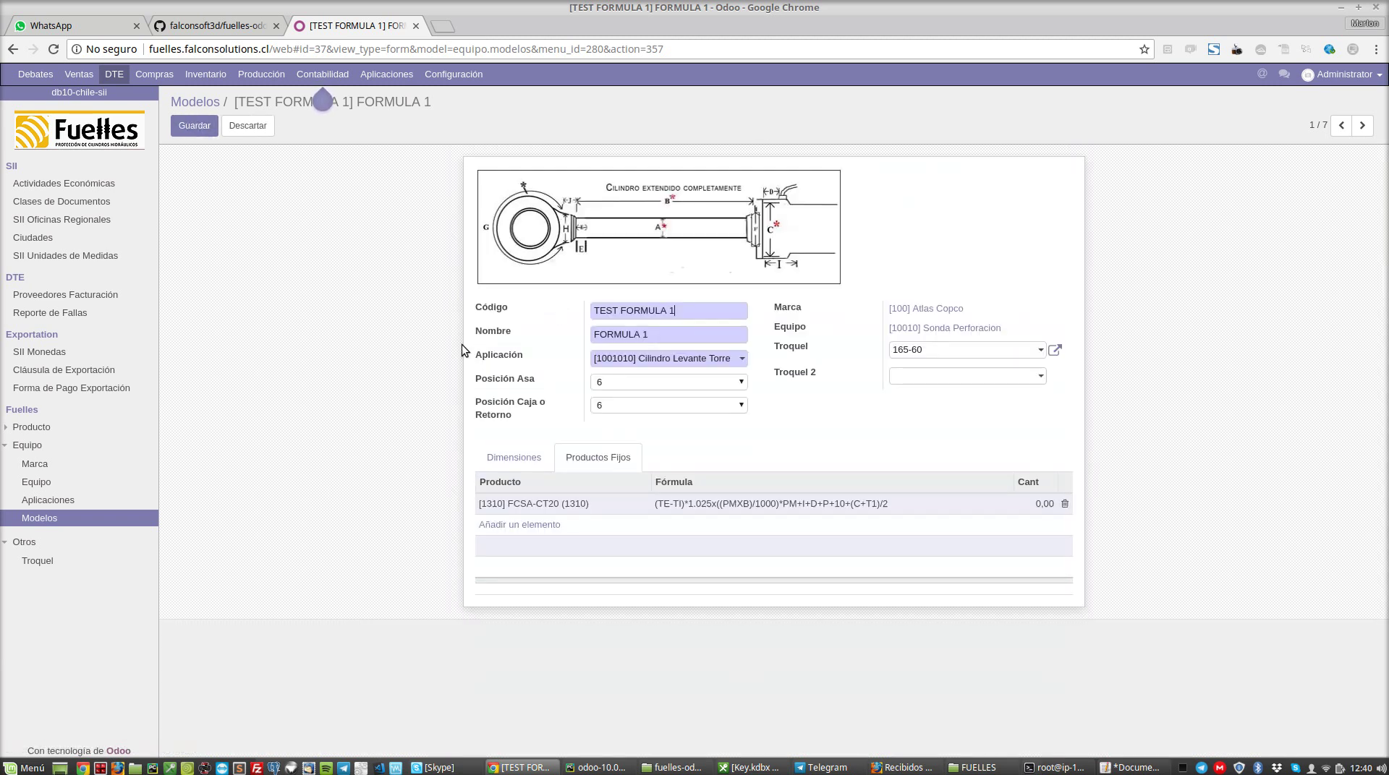
pyautogui.click(667, 502)
pyautogui.press('BackSpace')
pyautogui.press('BackSpace')
pyautogui.write('A')
pyautogui.press('BackSpace')
pyautogui.press('BackSpace')
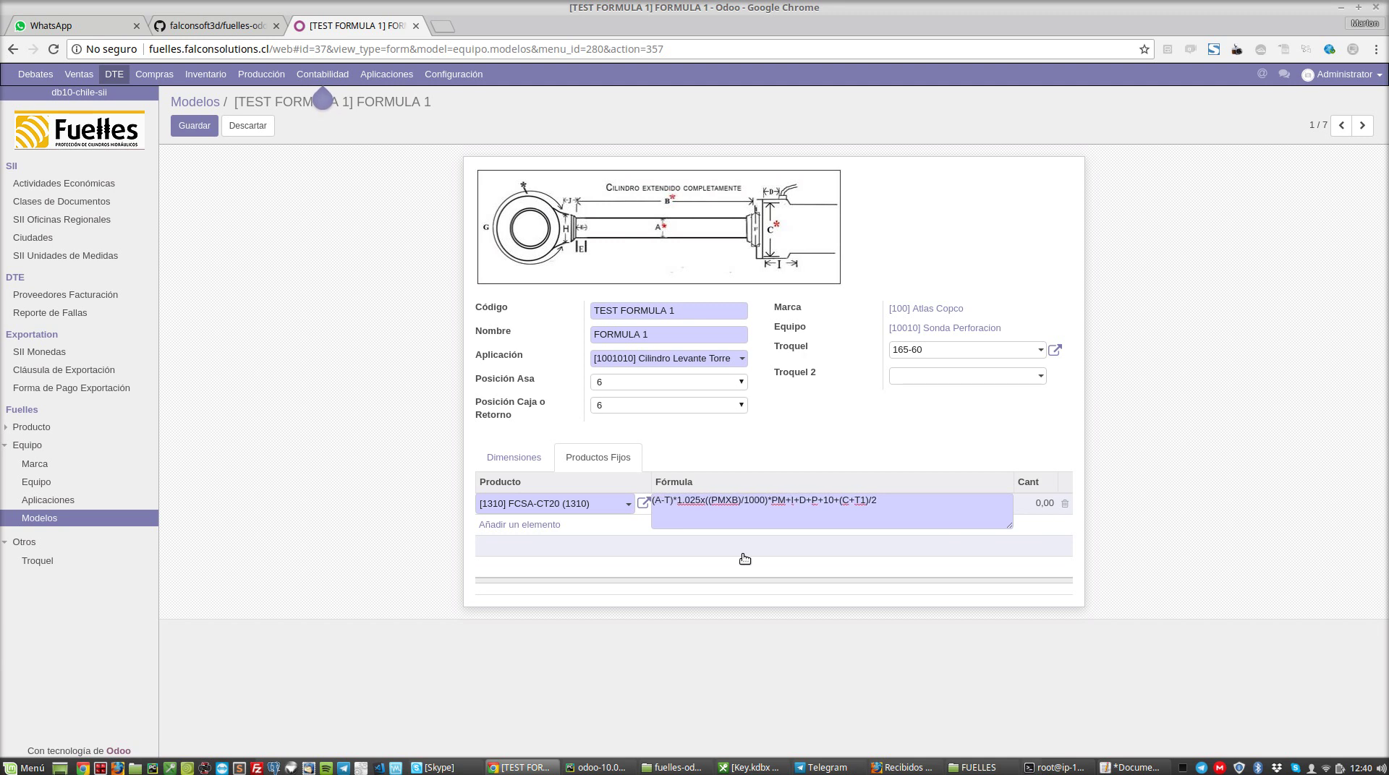
pyautogui.write('B)*1')
pyautogui.press('Right')
pyautogui.press('Right')
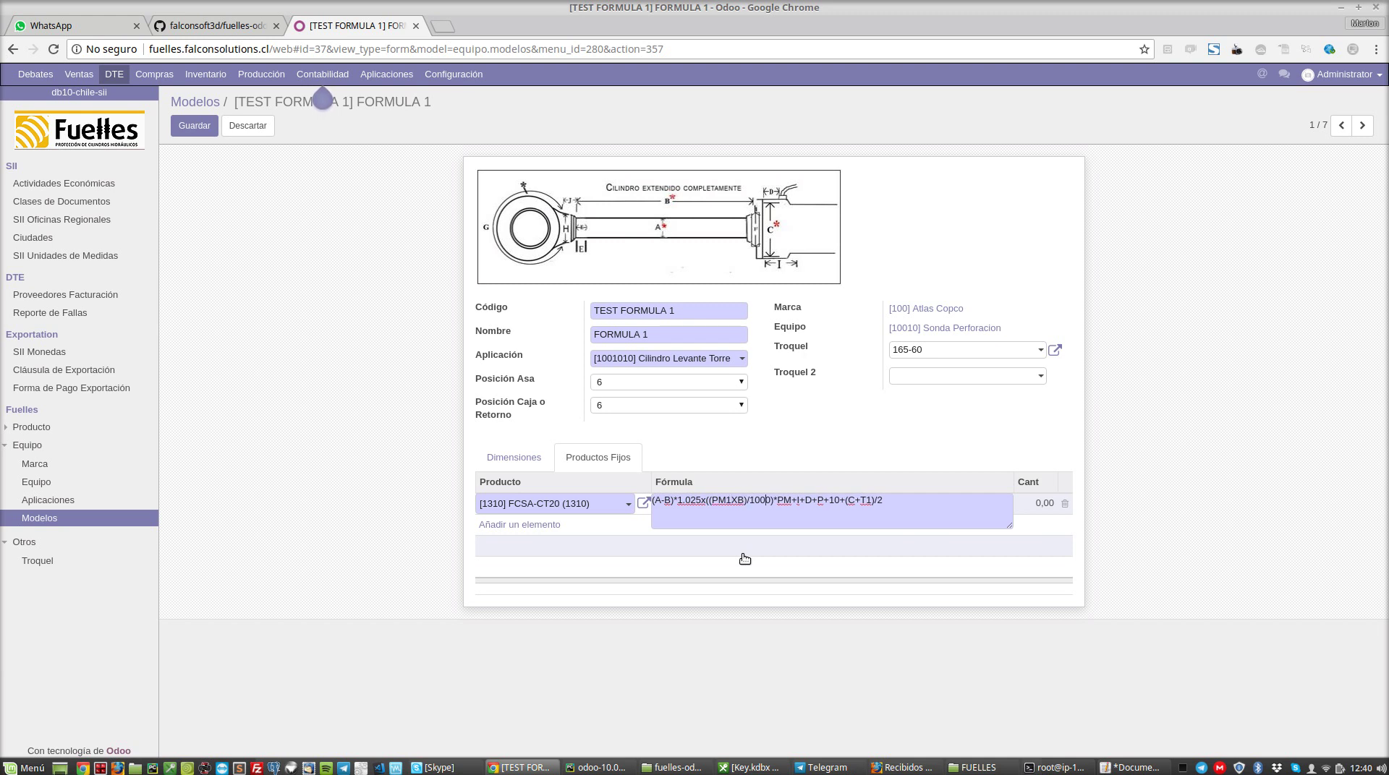
# Replace the remaining formula variables so it ends in *PM1+B+A+B+10+(B+W1)/2, and save the model
pyautogui.write('1')
pyautogui.press('Delete')
pyautogui.write('B')
pyautogui.press('Delete')
pyautogui.write('A')
pyautogui.press('Right')
pyautogui.press('Delete')
pyautogui.write('B')
pyautogui.press('BackSpace')
pyautogui.write('B')
pyautogui.press('Right')
pyautogui.press('Delete')
pyautogui.press('Delete')
pyautogui.write('W1')
pyautogui.click(191, 121)
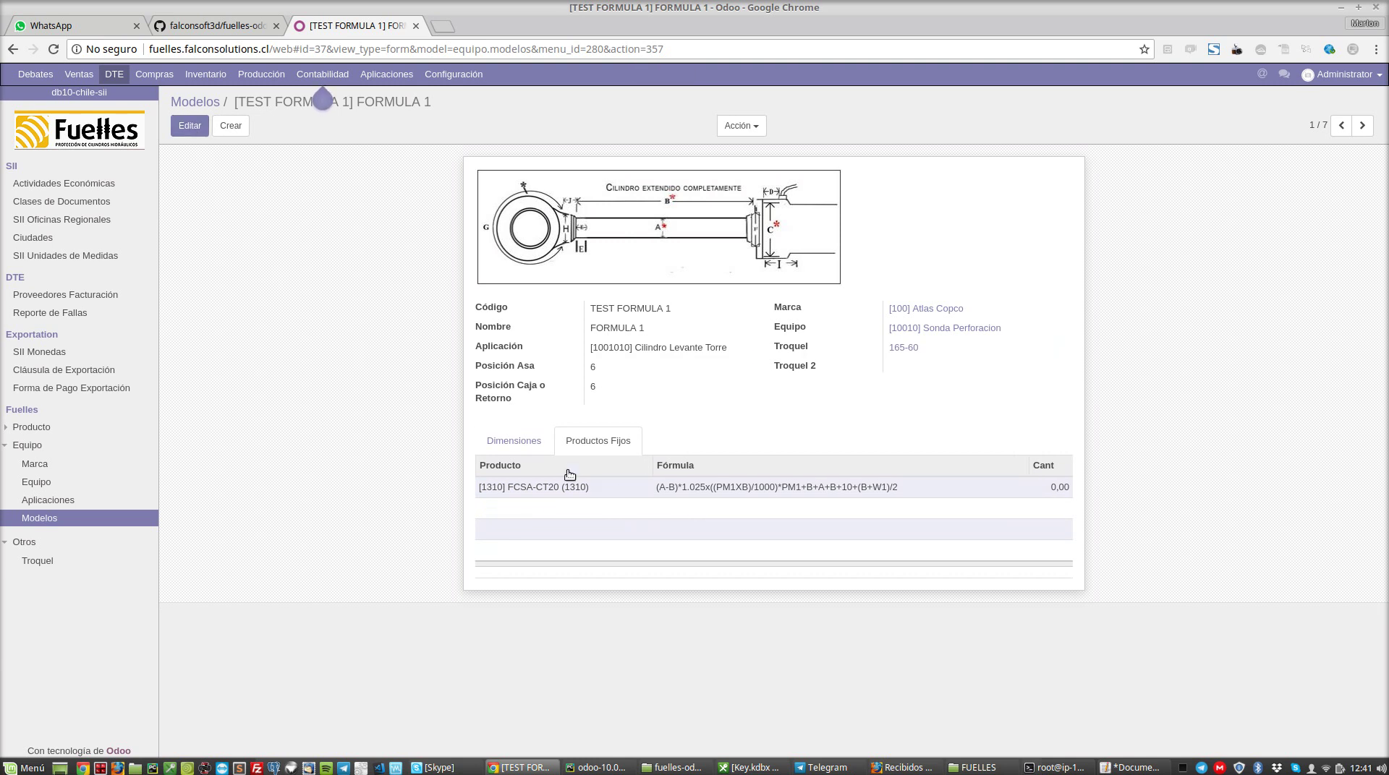
# Review the dimension values, change the formula's factor to 1,025 with a decimal comma, and save the model
pyautogui.click(526, 444)
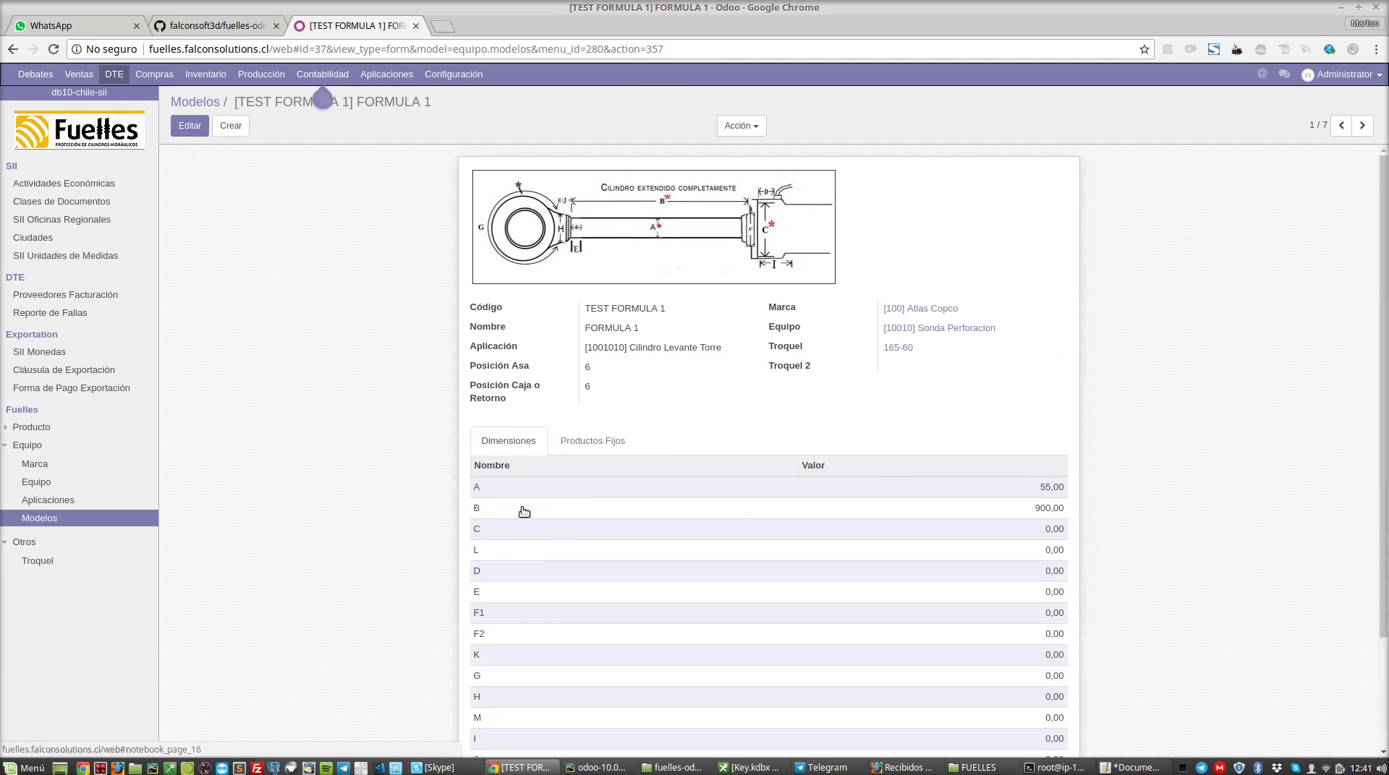
pyautogui.scroll(-3, 530, 521)
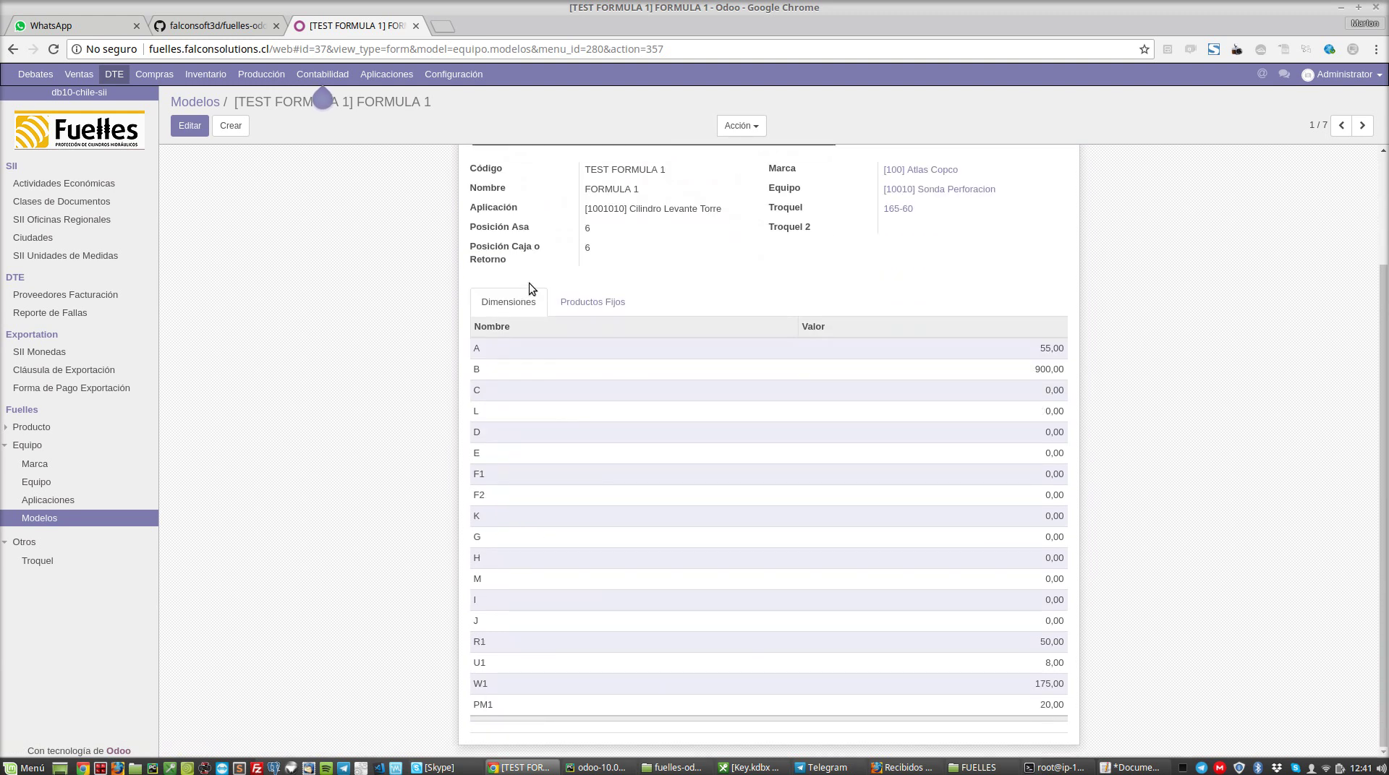
pyautogui.click(592, 301)
pyautogui.click(189, 125)
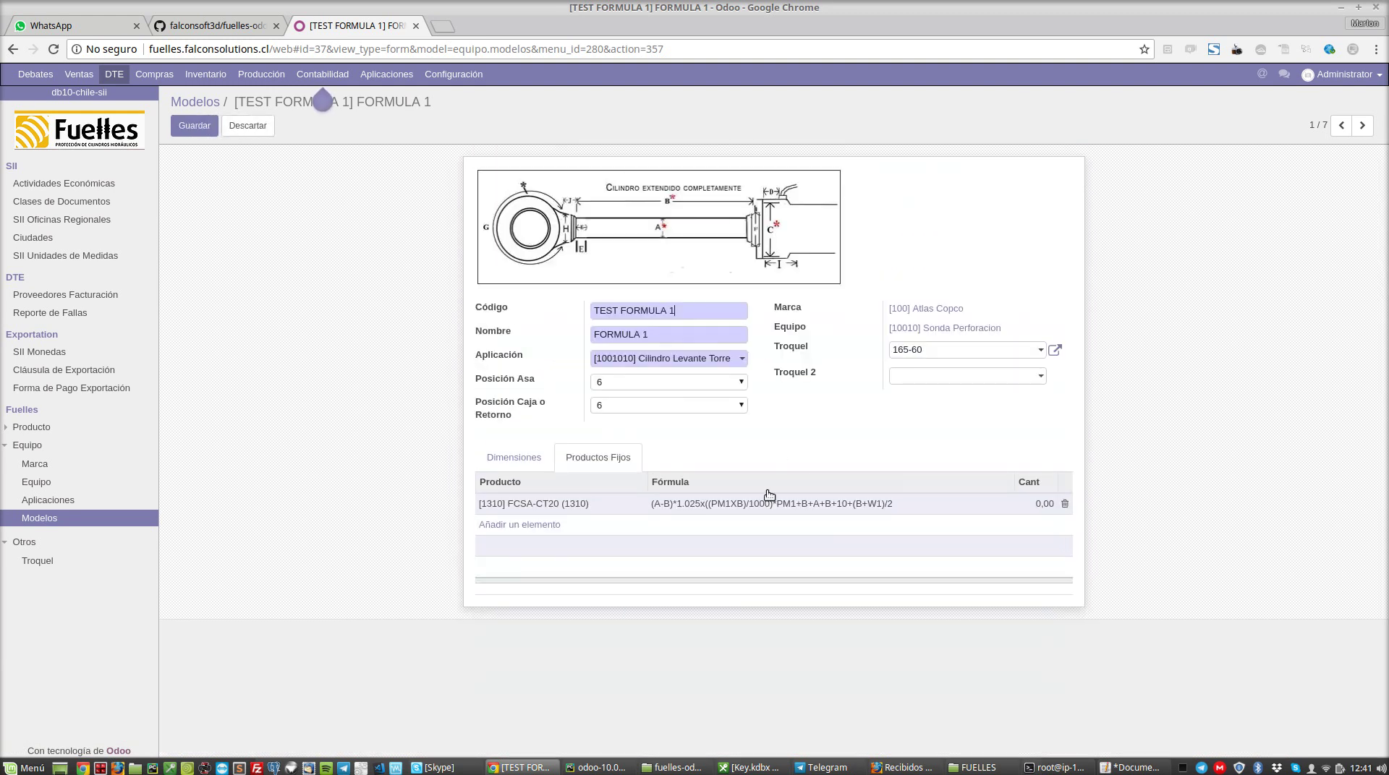
pyautogui.click(825, 513)
pyautogui.click(684, 500)
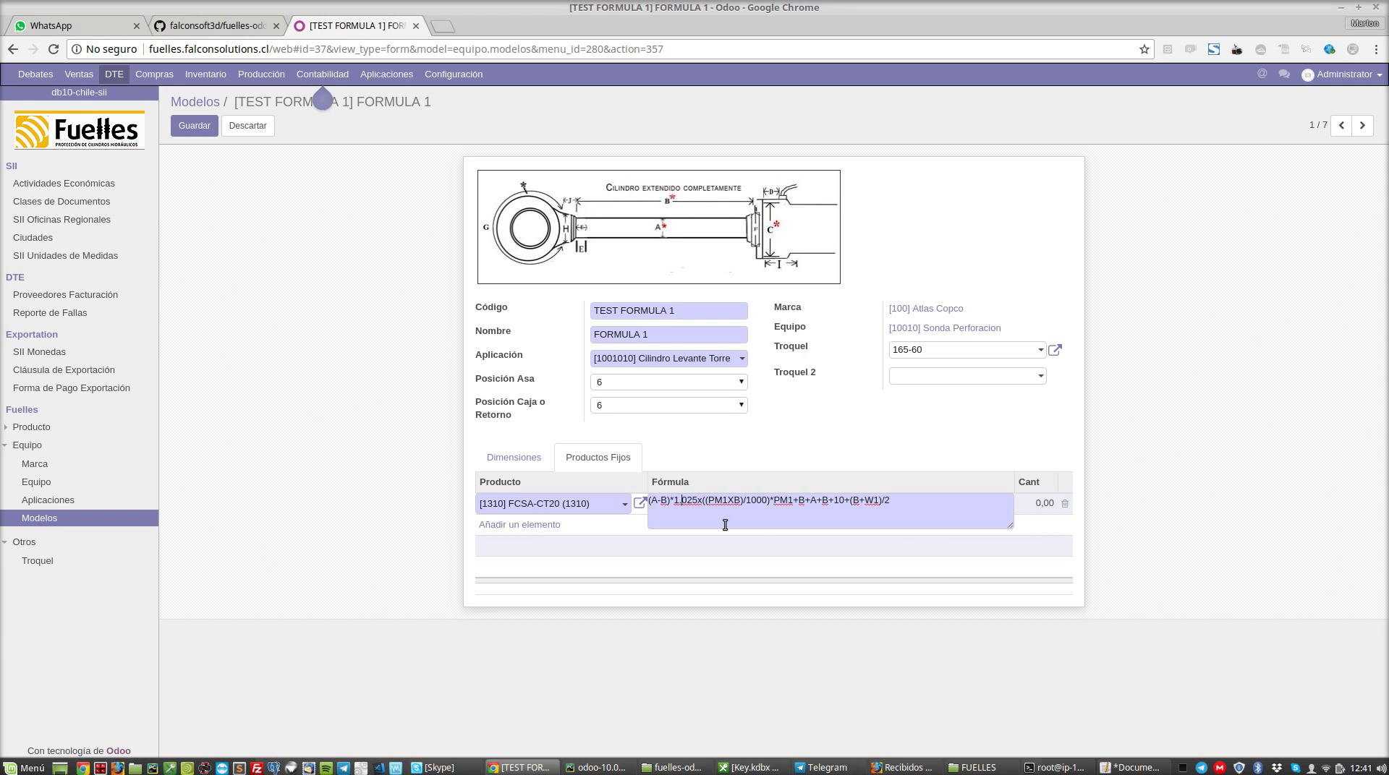
pyautogui.press('BackSpace')
pyautogui.write(',')
pyautogui.click(194, 125)
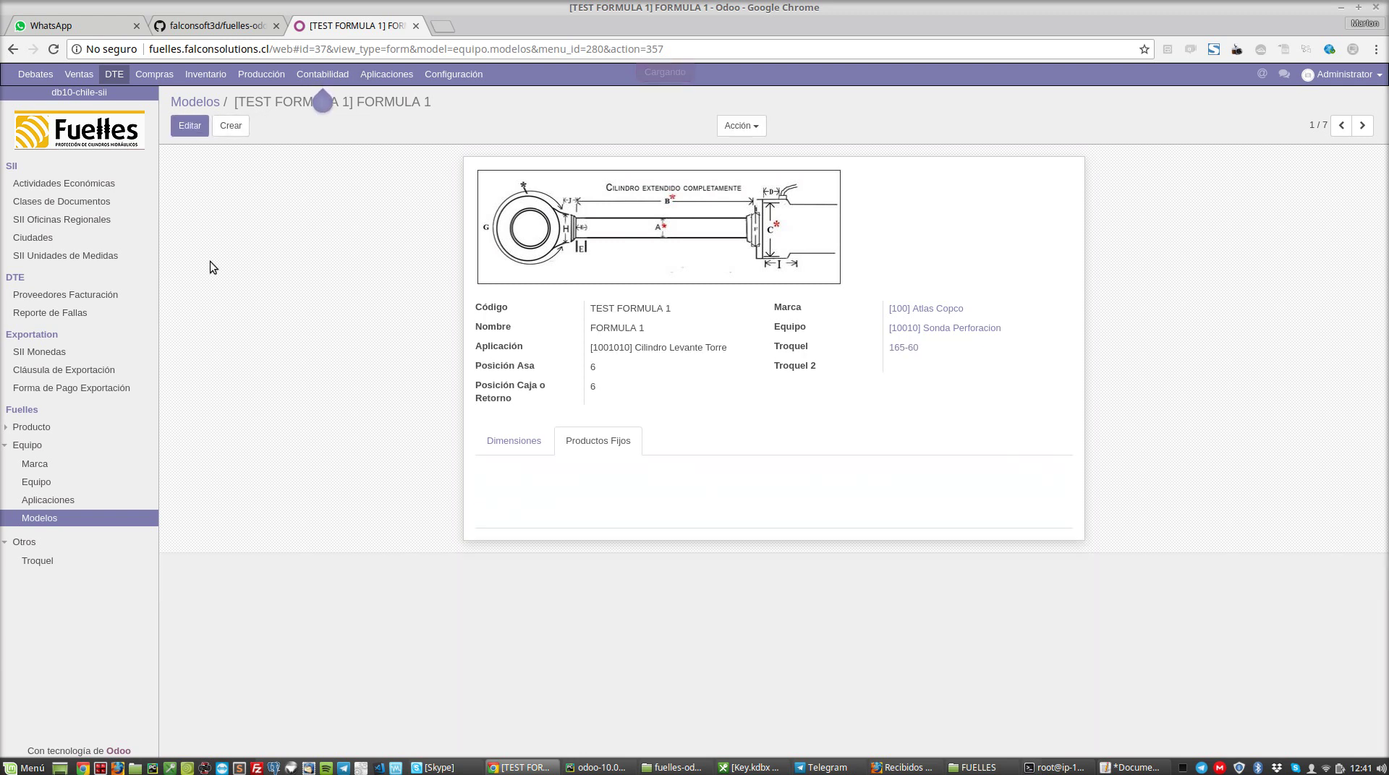
# Copy everything after (A-B) in the formula, remove it so only (A-B) remains, and save the model
pyautogui.hotkey('alt', 'a')
pyautogui.click(701, 510)
pyautogui.moveTo(889, 500); pyautogui.dragTo(670, 501)
pyautogui.hotkey('ctrl', 'c')
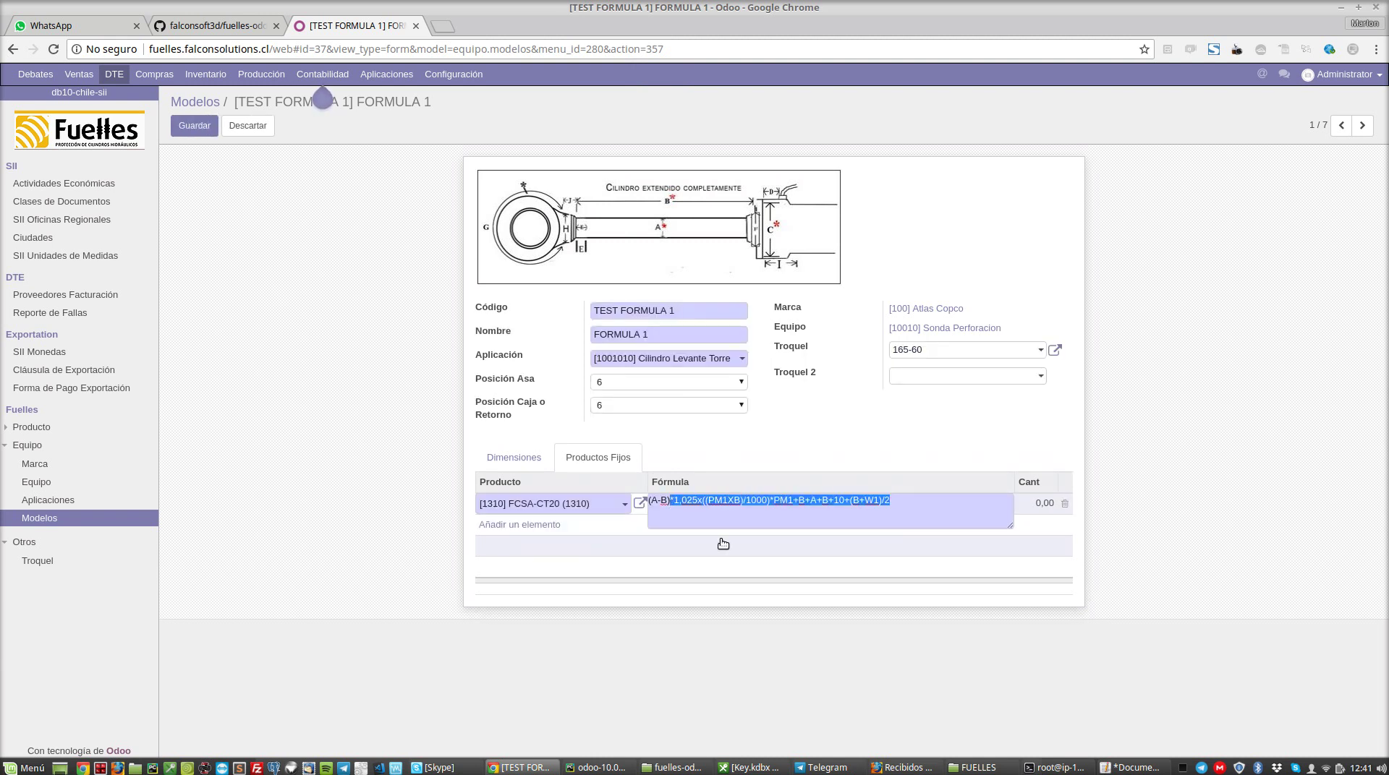
pyautogui.press('BackSpace')
pyautogui.click(196, 127)
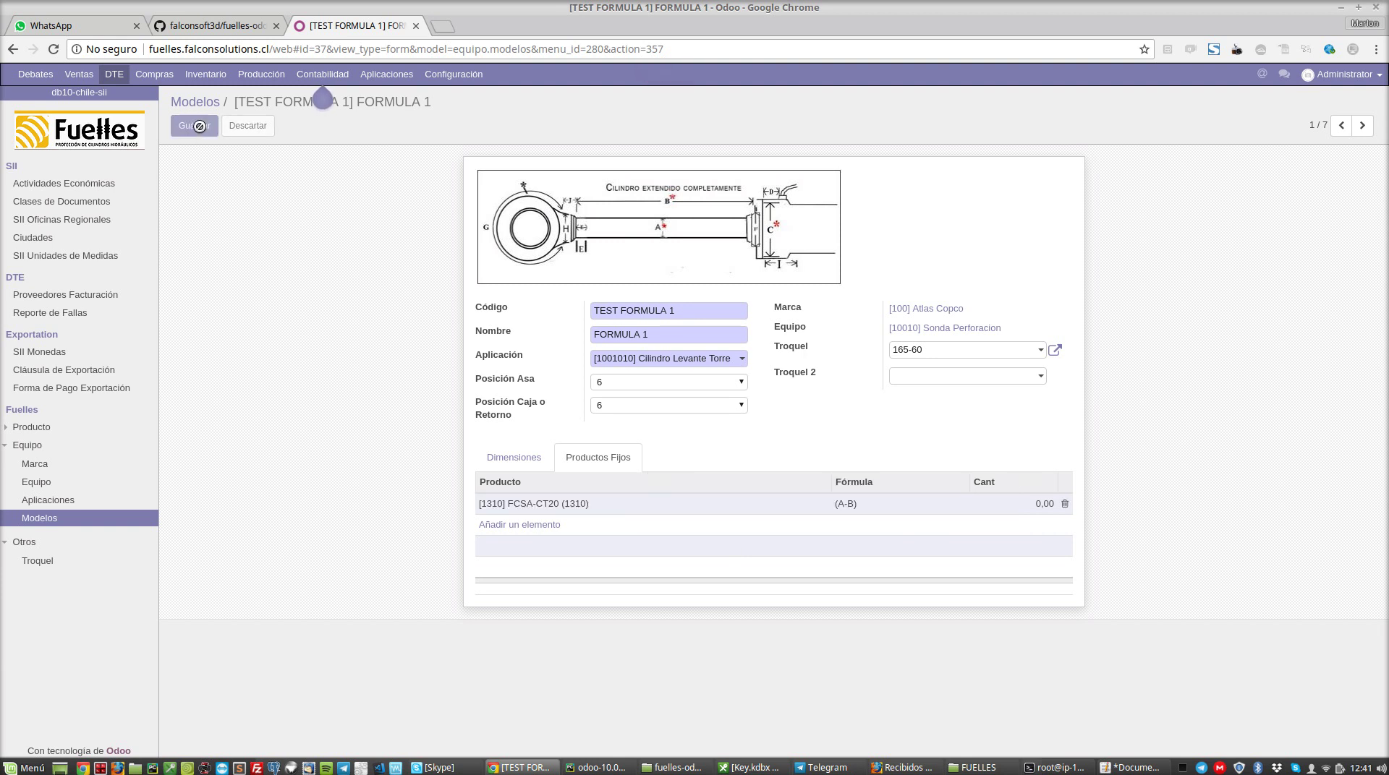
# Reopen the fixed product's formula for editing and paste the removed part back after (A-B)
pyautogui.click(199, 127)
pyautogui.click(831, 504)
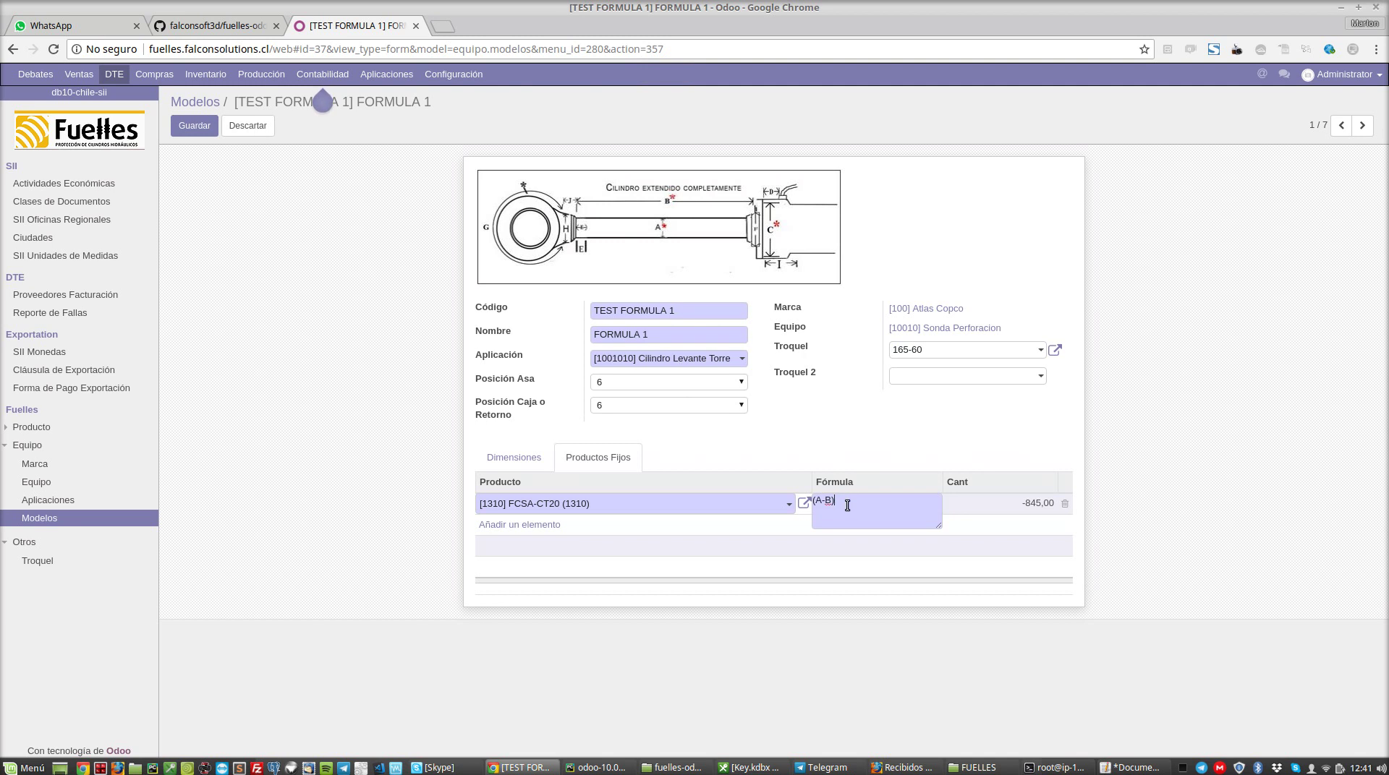
pyautogui.hotkey('ctrl', 'v')
pyautogui.moveTo(913, 526); pyautogui.dragTo(824, 513)
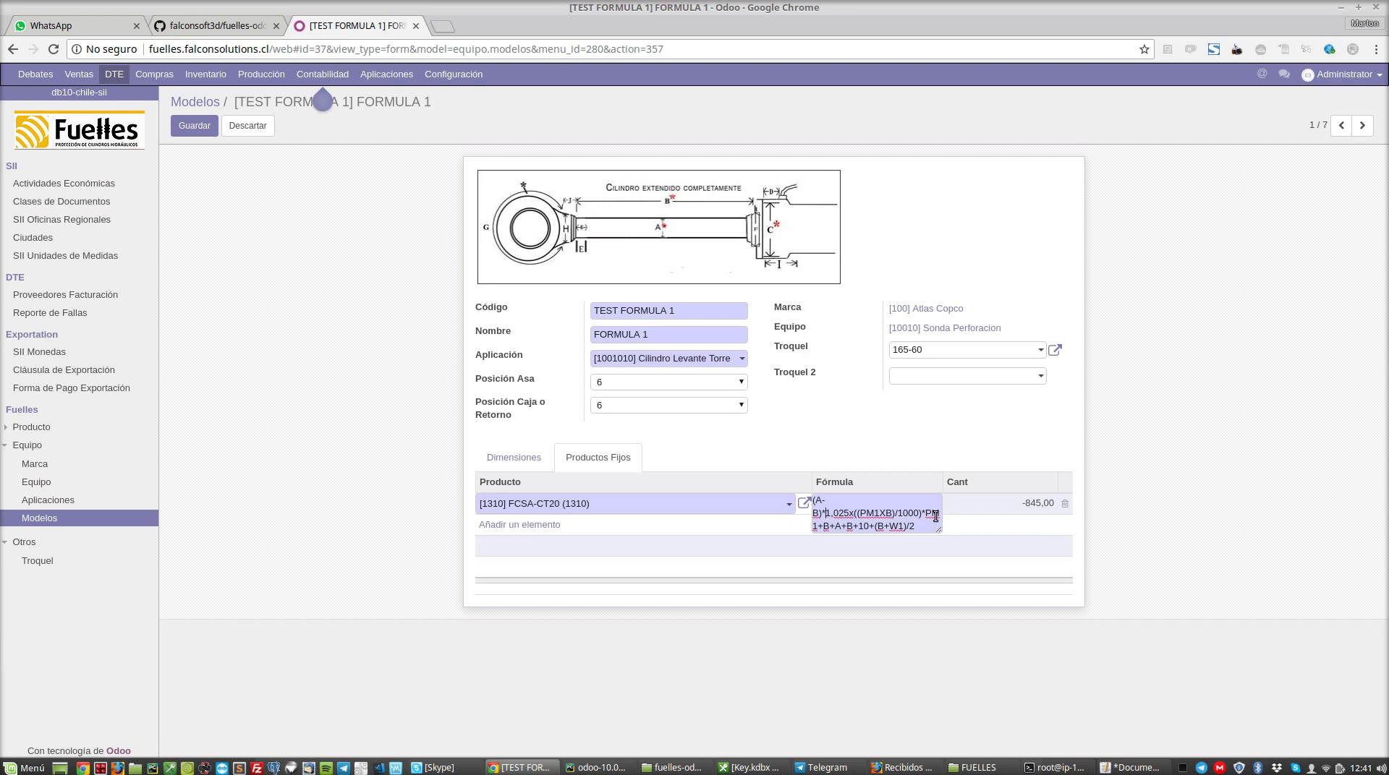
pyautogui.moveTo(921, 527); pyautogui.dragTo(863, 526)
# Copy the whole fixed product formula into a new text editor document
pyautogui.hotkey('ctrl', 'a')
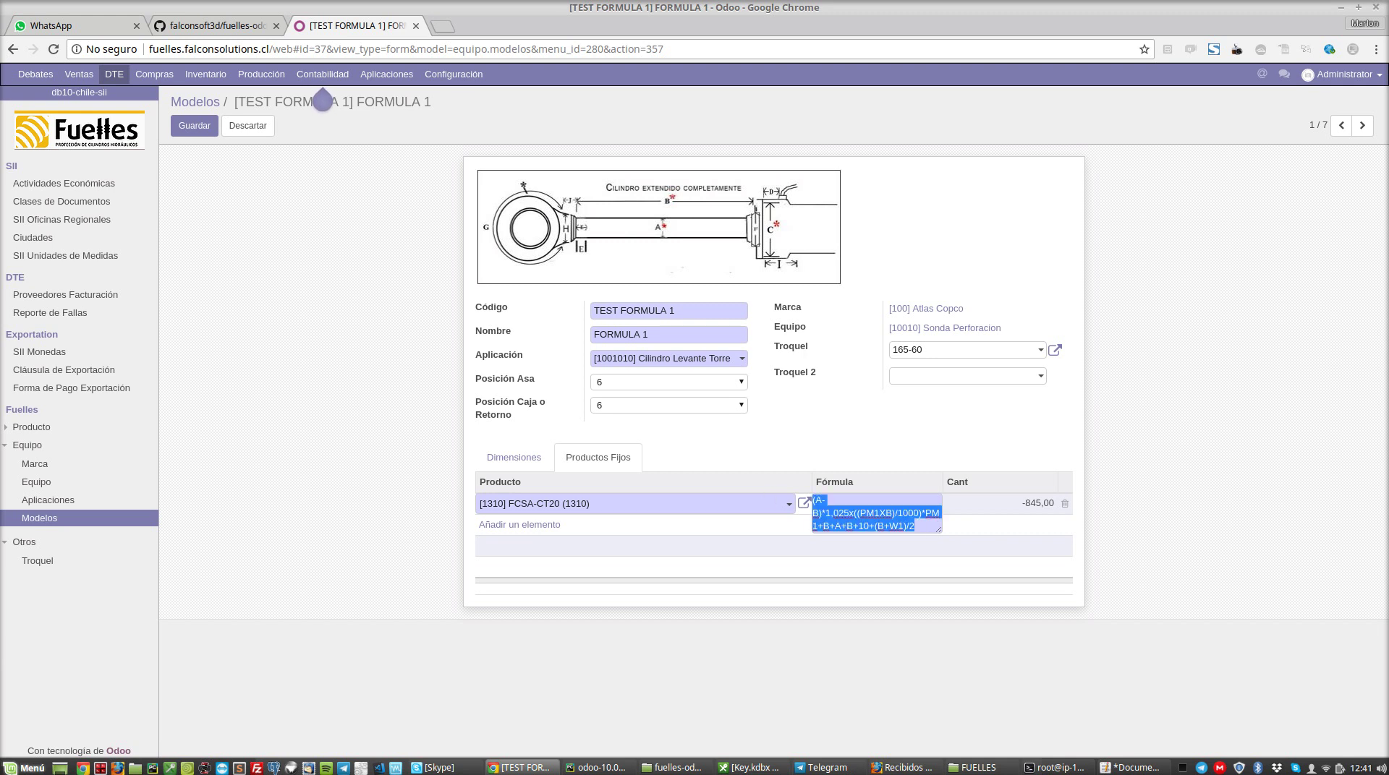
pyautogui.click(23, 768)
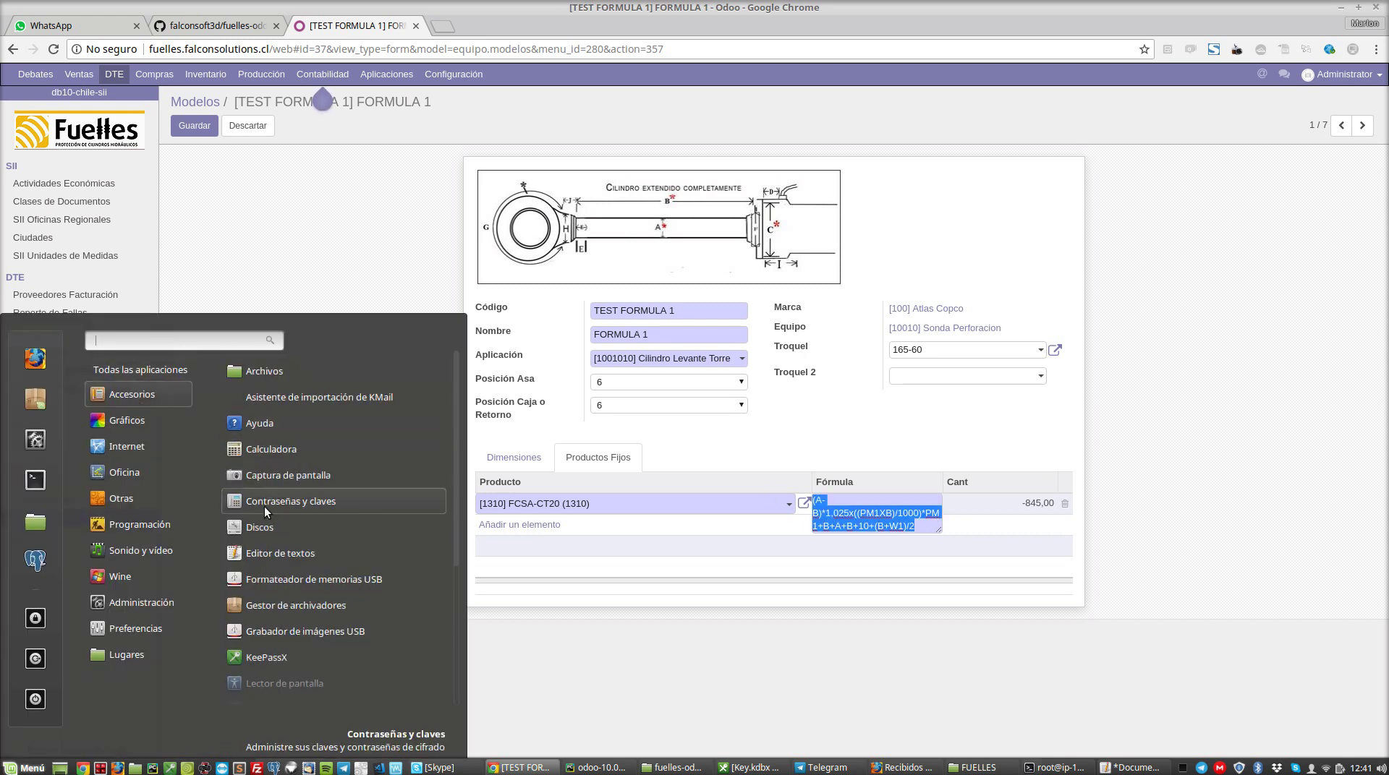
pyautogui.click(282, 555)
pyautogui.write('(A-B)*1.025x((PM1XB)/1000)*PM1+B+A+B+10+(B+W1)/2')
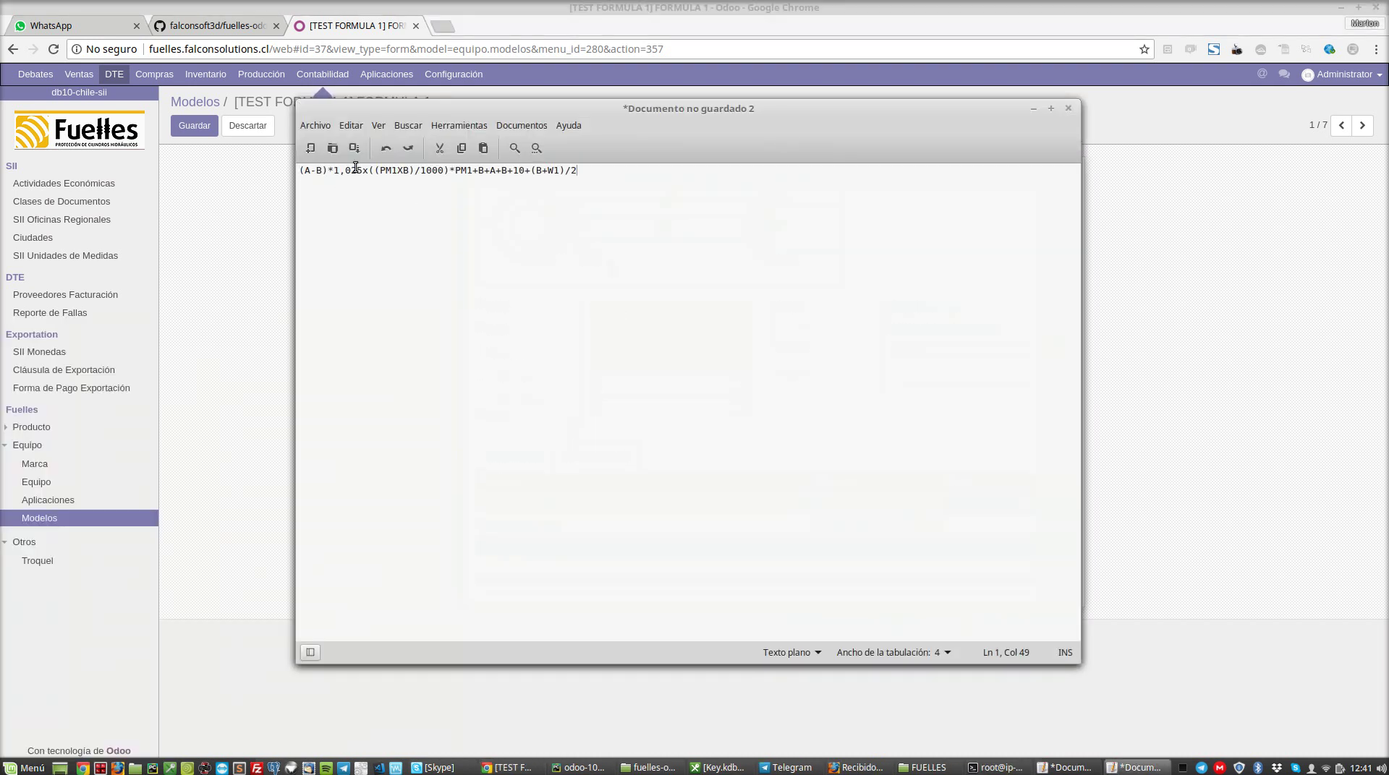
# Replace the fixed product's formula in Odoo with the ending B+A+B+10+(B+W1)/2 copied from the text document, and save the model
pyautogui.moveTo(577, 170); pyautogui.dragTo(454, 170)
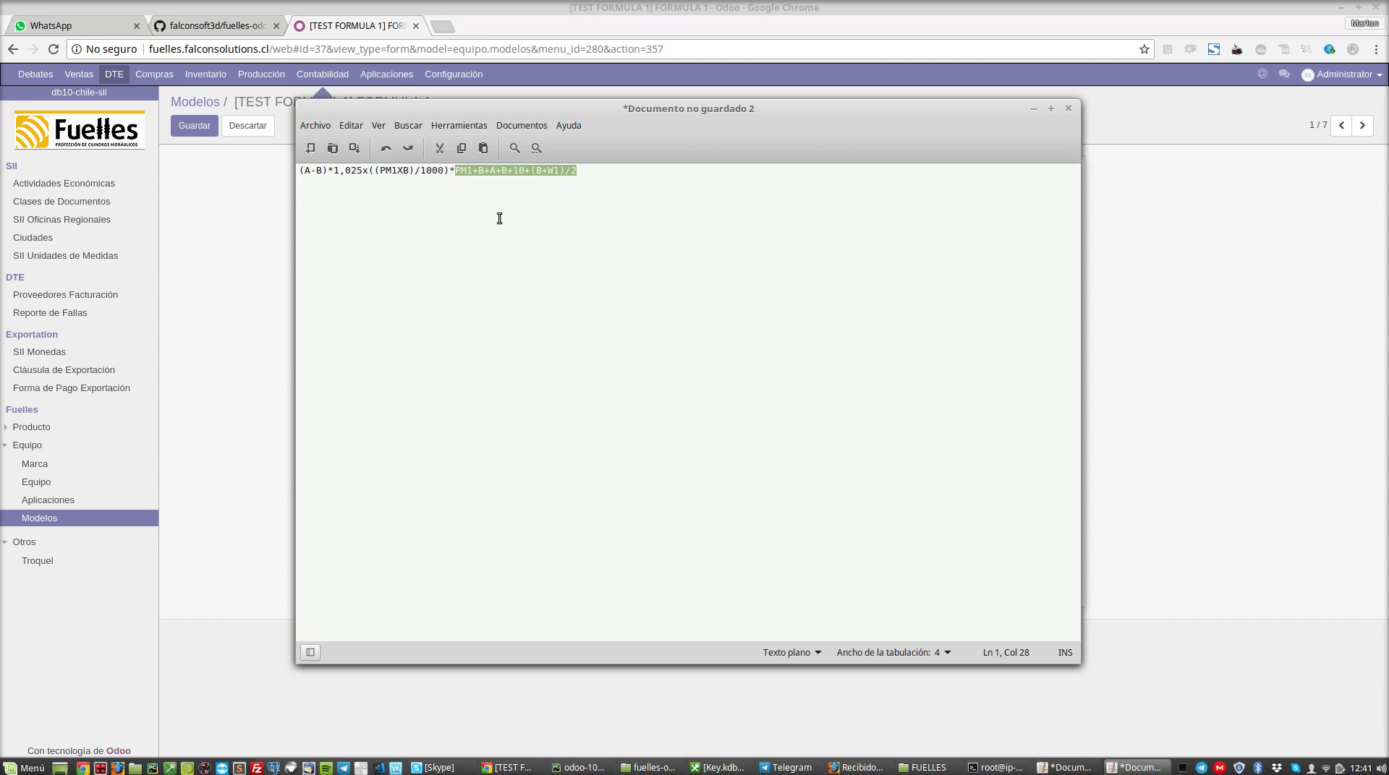
pyautogui.click(450, 171)
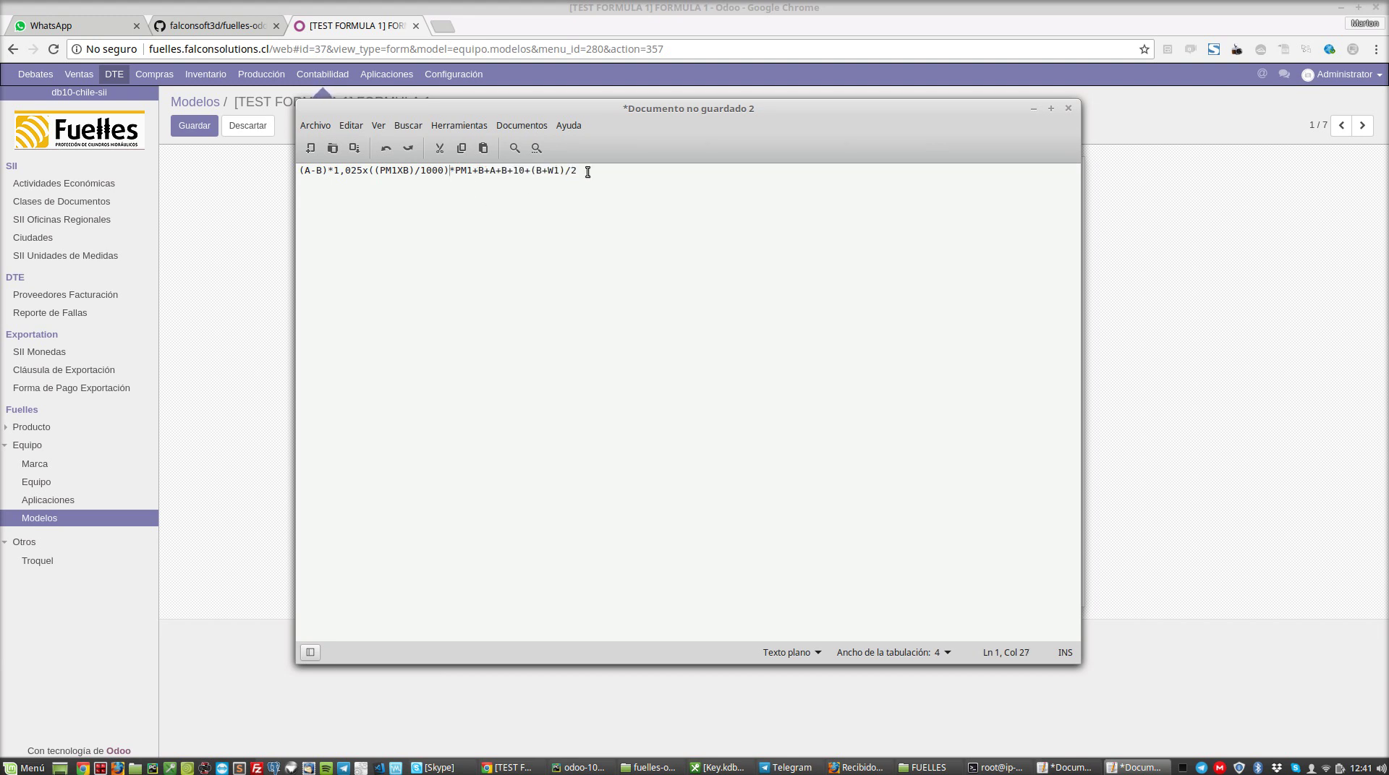
pyautogui.moveTo(576, 170); pyautogui.dragTo(478, 172)
pyautogui.hotkey('ctrl', 'c')
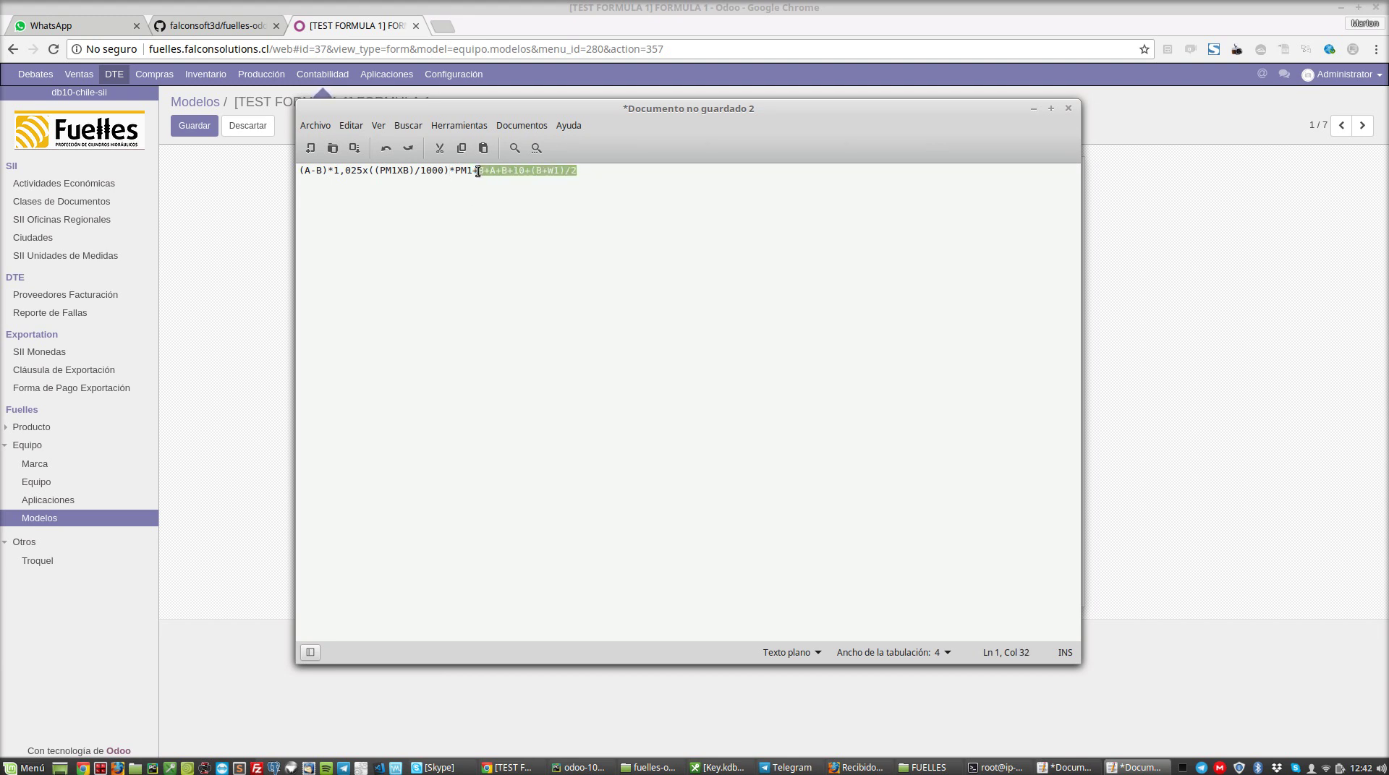
pyautogui.hotkey('alt', 'Tab')
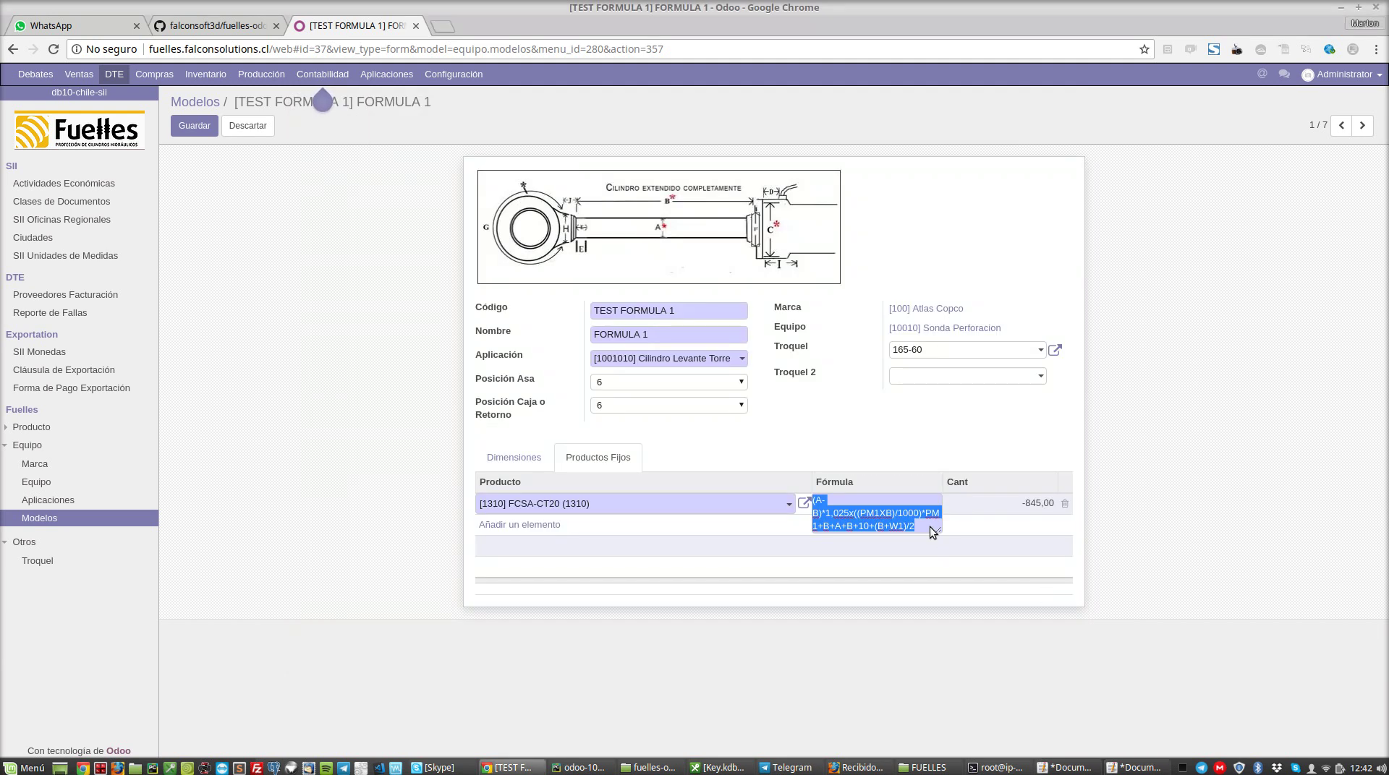
pyautogui.hotkey('ctrl', 'v')
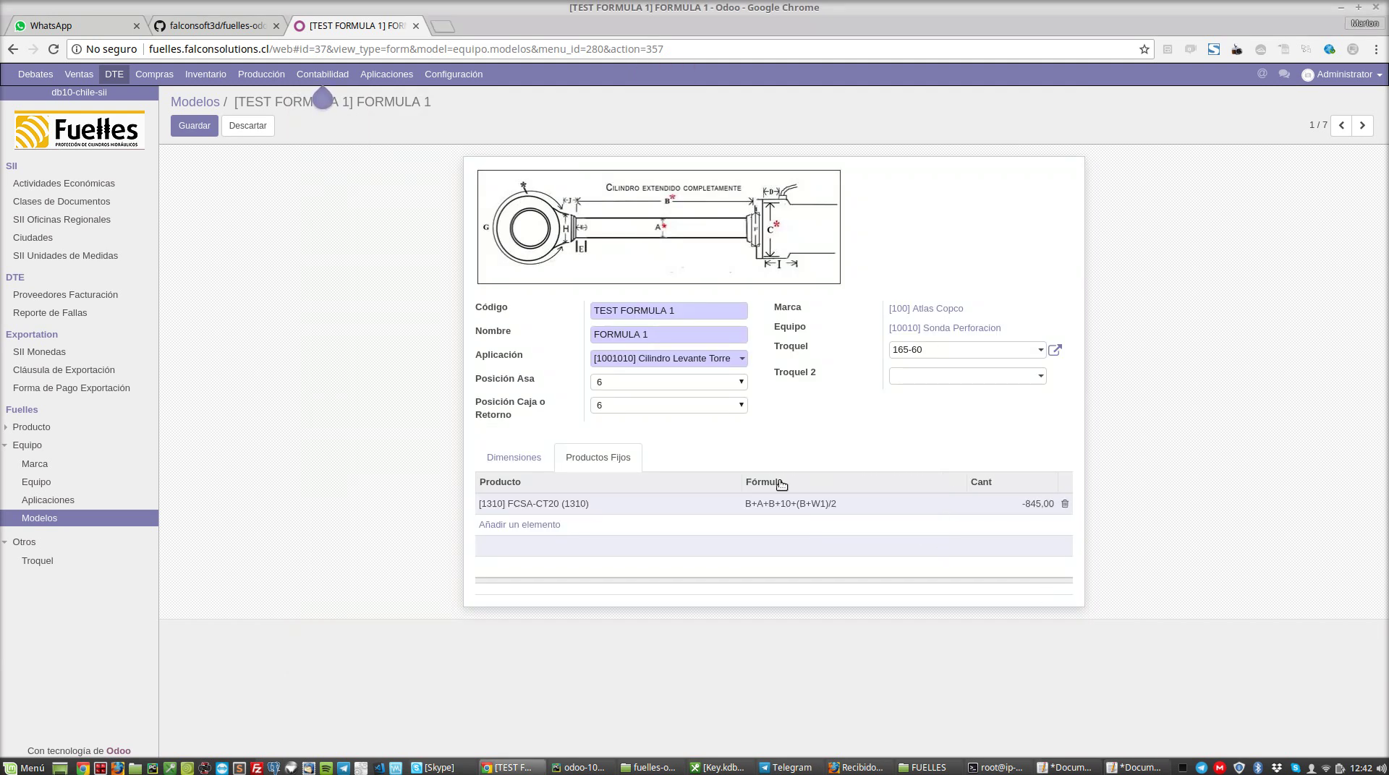
pyautogui.click(192, 131)
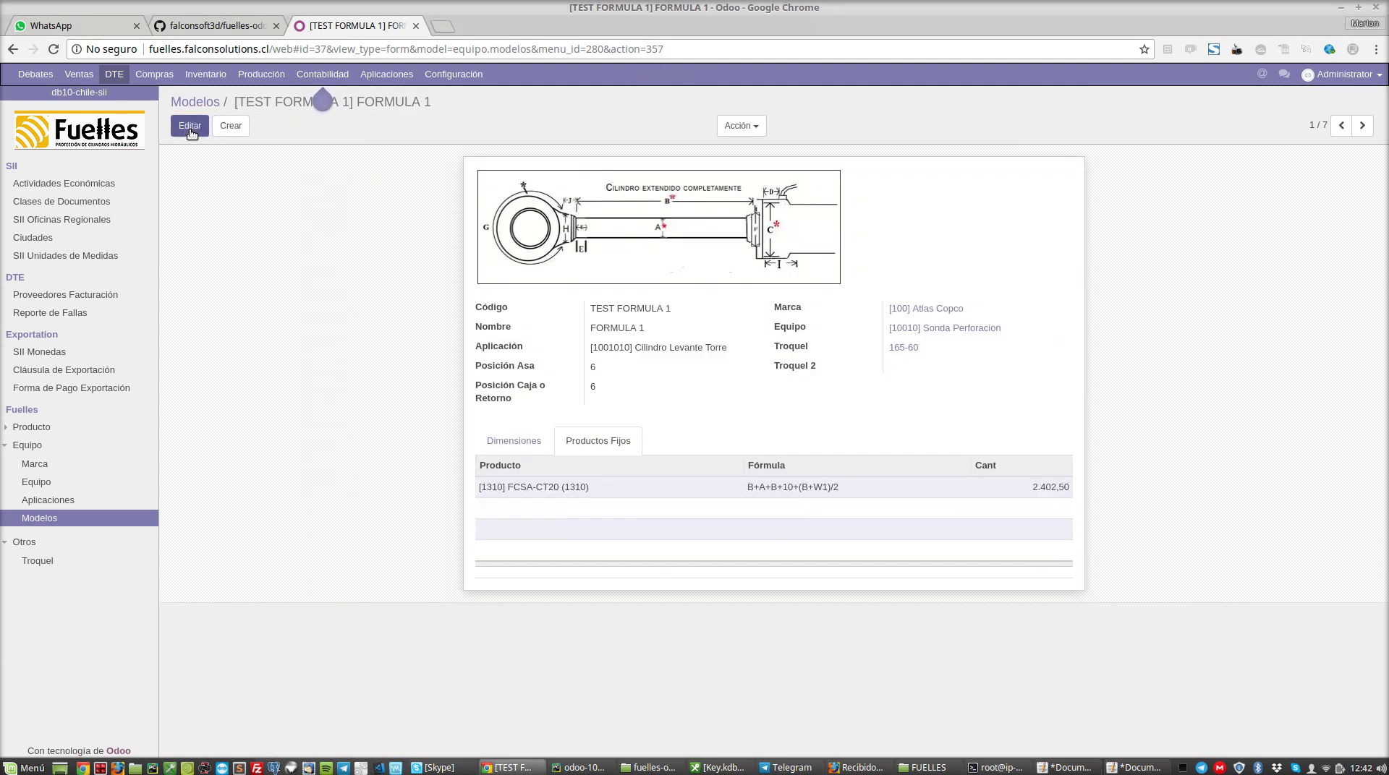
# Switch to the text editor and move B+A+B+10+(B+W1)/2 two lines below the rest of the formula
pyautogui.hotkey('alt', 'Tab')
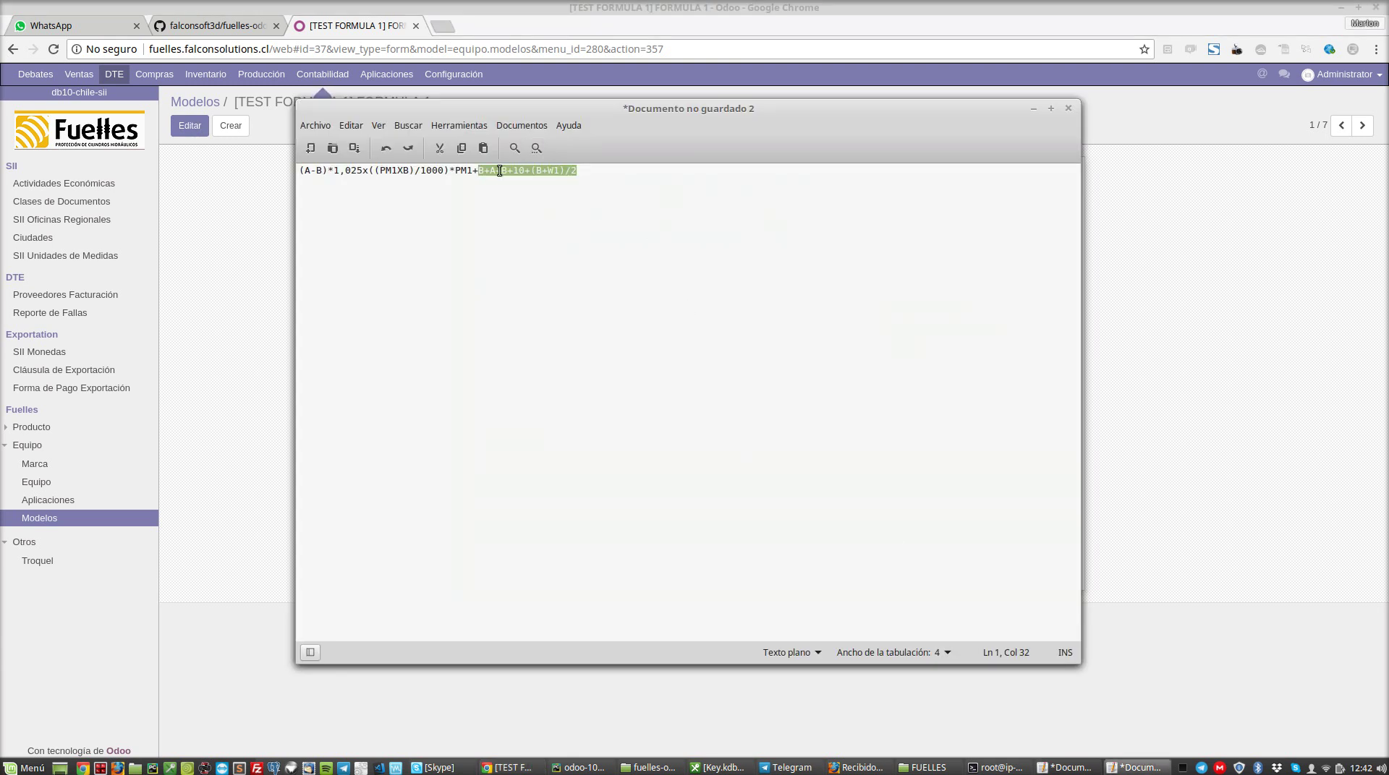
pyautogui.hotkey('ctrl', 'x')
pyautogui.press('Return')
pyautogui.press('Return')
pyautogui.hotkey('ctrl', 'v')
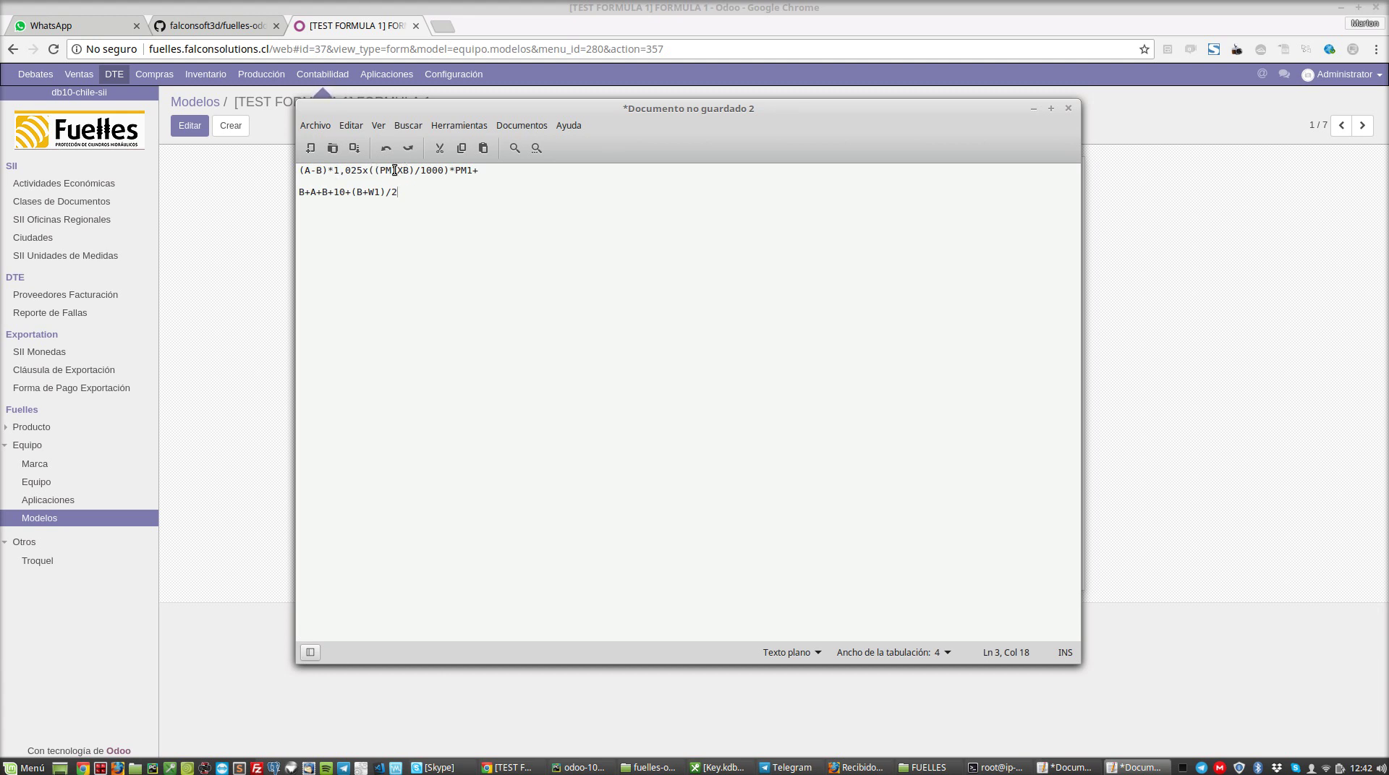
# Replace the fixed product's formula in Odoo with (A-B)*1,025 copied from the text document, and save the model
pyautogui.moveTo(329, 171); pyautogui.dragTo(290, 166)
pyautogui.hotkey('alt', 'Tab')
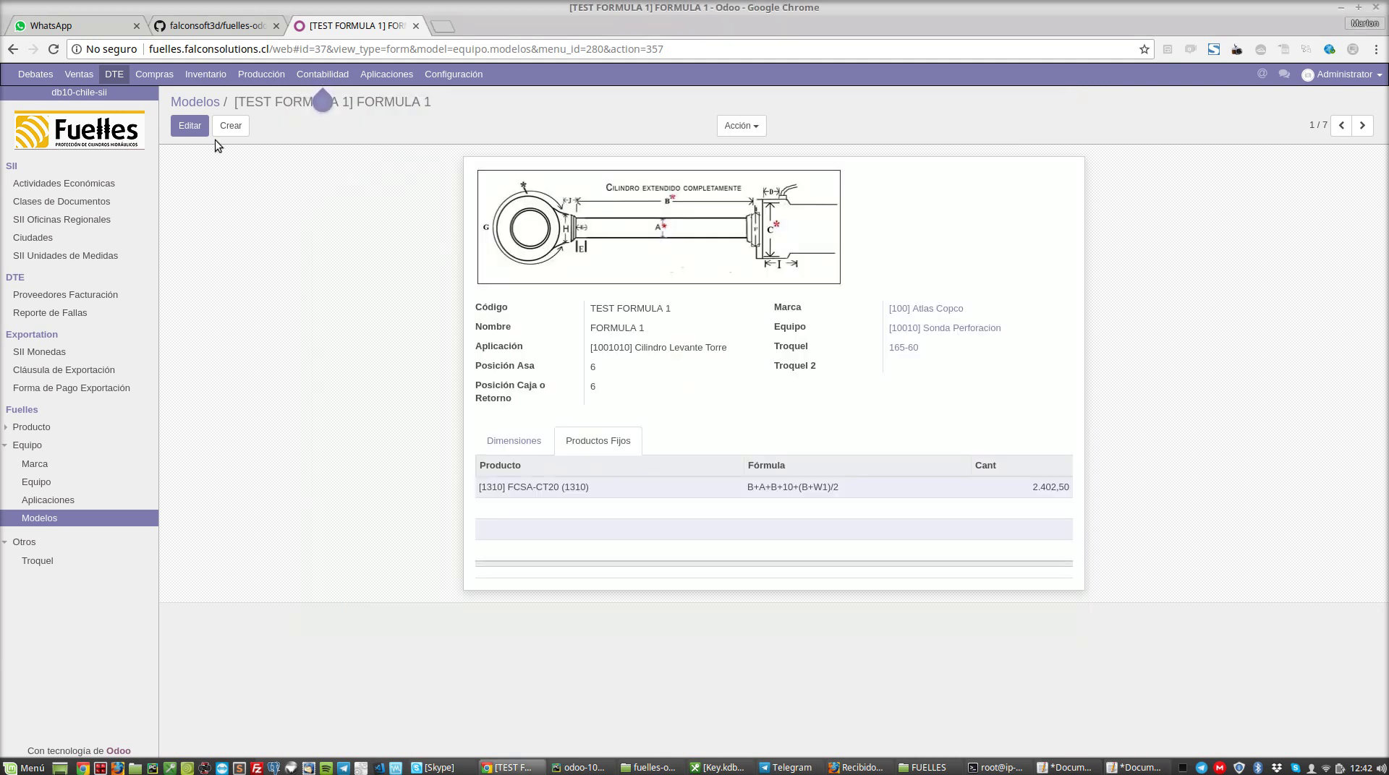
pyautogui.click(194, 130)
pyautogui.click(819, 504)
pyautogui.hotkey('ctrl', 'v')
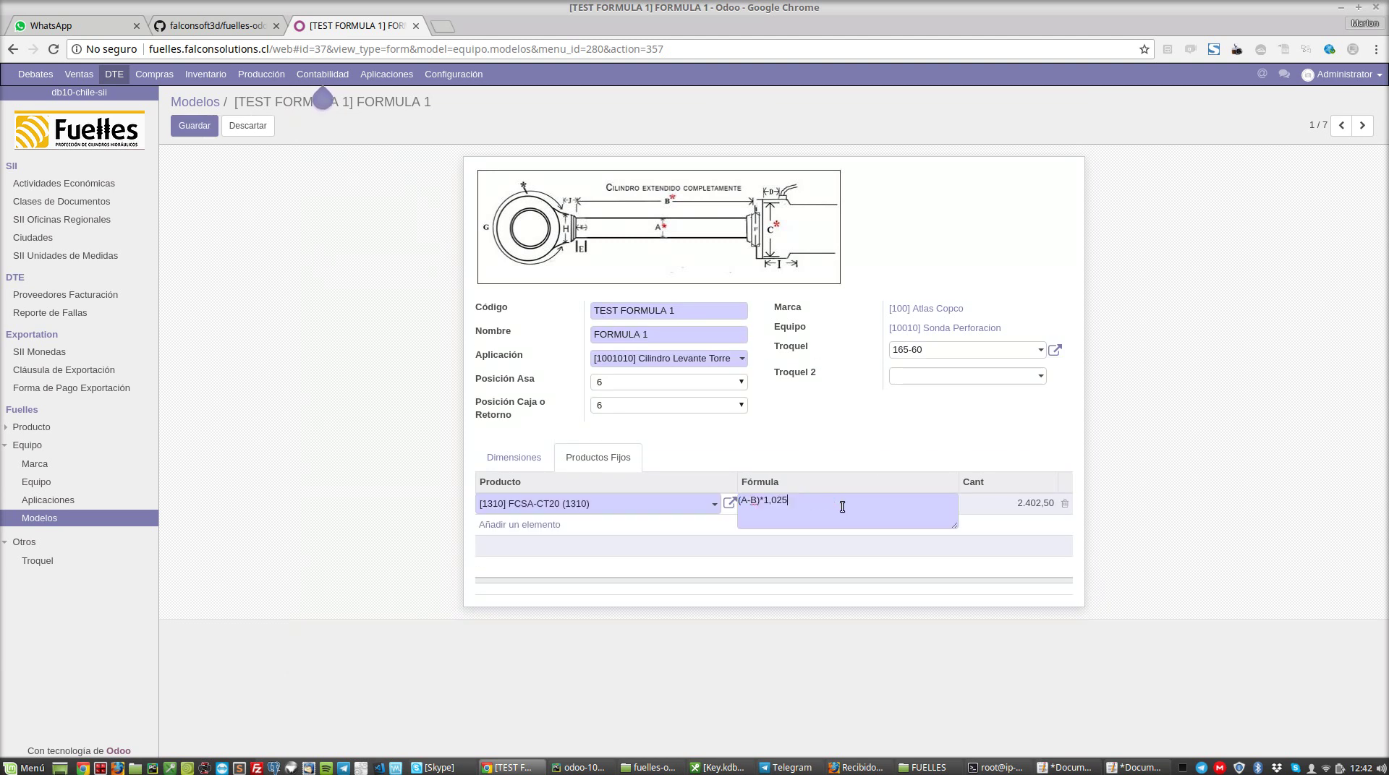
pyautogui.click(1221, 505)
pyautogui.click(194, 125)
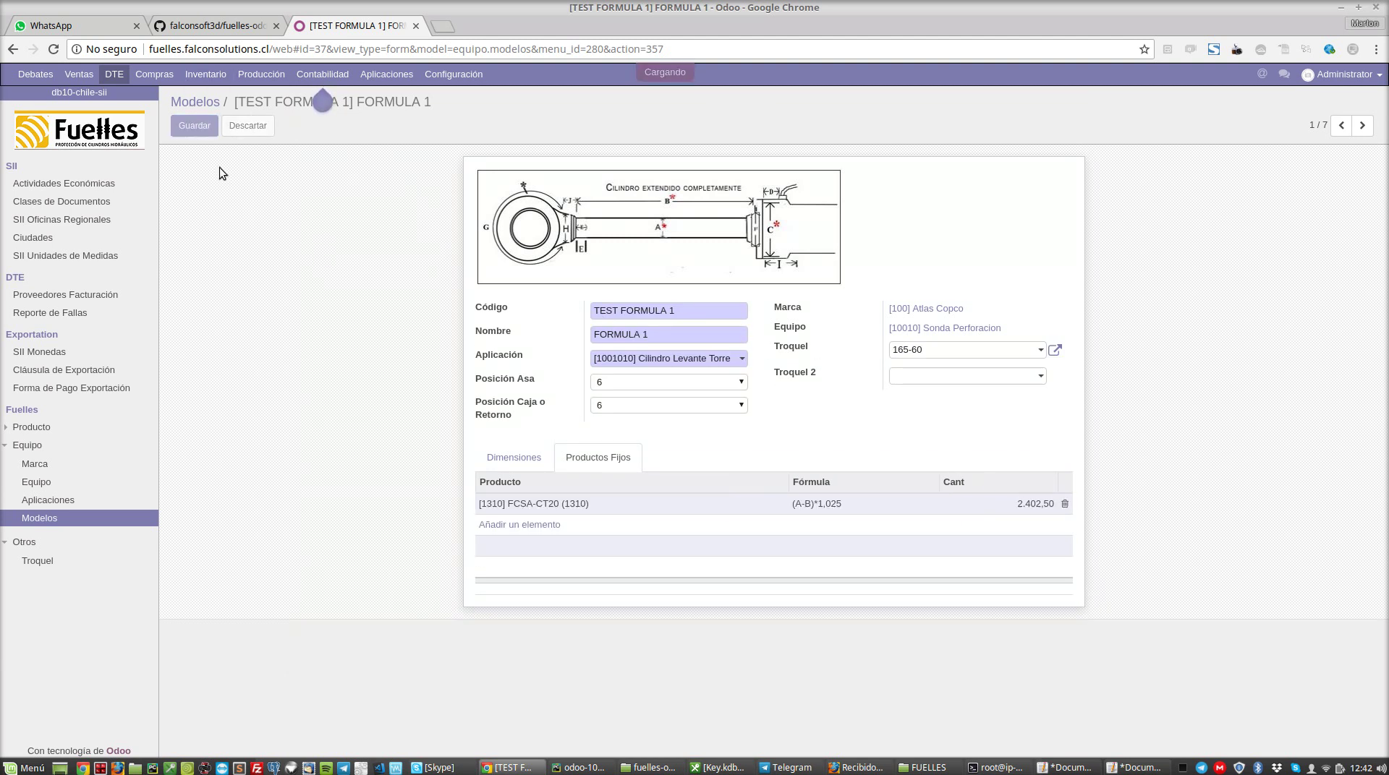
# In the text editor, change the factor to 1.025 with a decimal point and replace the x after it with *
pyautogui.hotkey('alt', 'Tab')
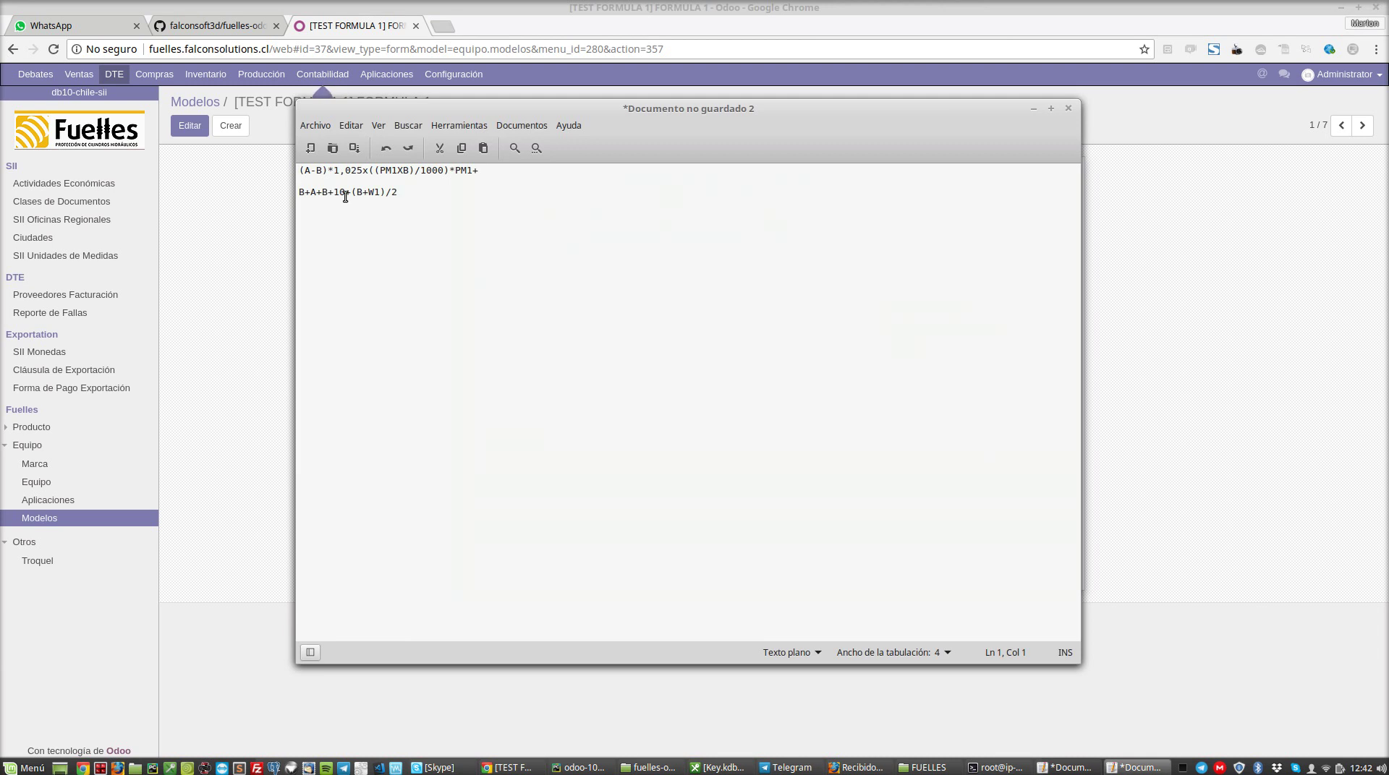
pyautogui.click(352, 170)
pyautogui.press('Left')
pyautogui.press('BackSpace')
pyautogui.write('.')
pyautogui.moveTo(366, 170); pyautogui.dragTo(233, 169)
pyautogui.click(363, 171)
pyautogui.press('Delete')
pyautogui.write('*')
# Move B+A+B+10+(B+W1)/2 back to the end of the first line, directly after PM1+
pyautogui.moveTo(419, 194); pyautogui.dragTo(290, 193)
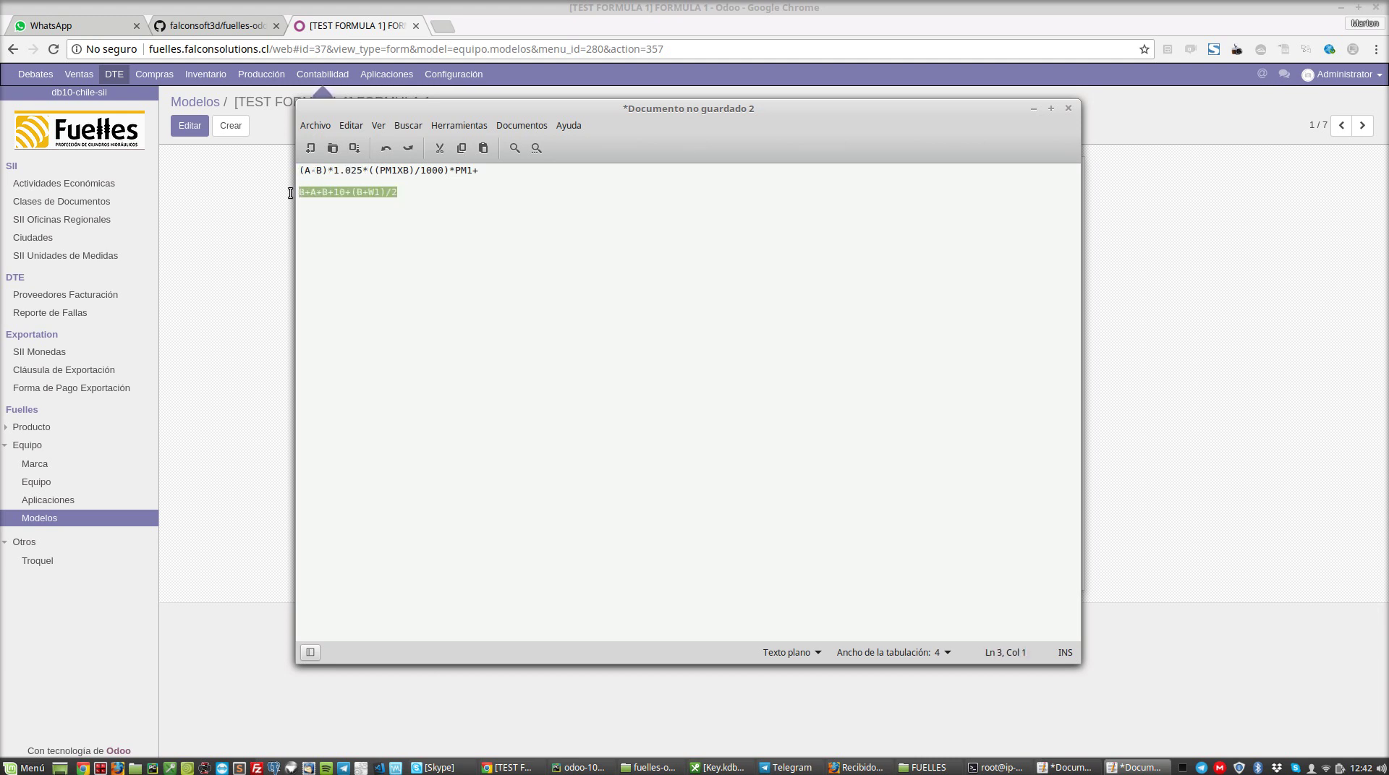
pyautogui.hotkey('ctrl', 'x')
pyautogui.click(485, 173)
pyautogui.hotkey('ctrl', 'v')
# Replace the fixed product's formula in Odoo with the whole corrected formula from the text document, and save the model
pyautogui.hotkey('ctrl', 'a')
pyautogui.hotkey('alt', 'Tab')
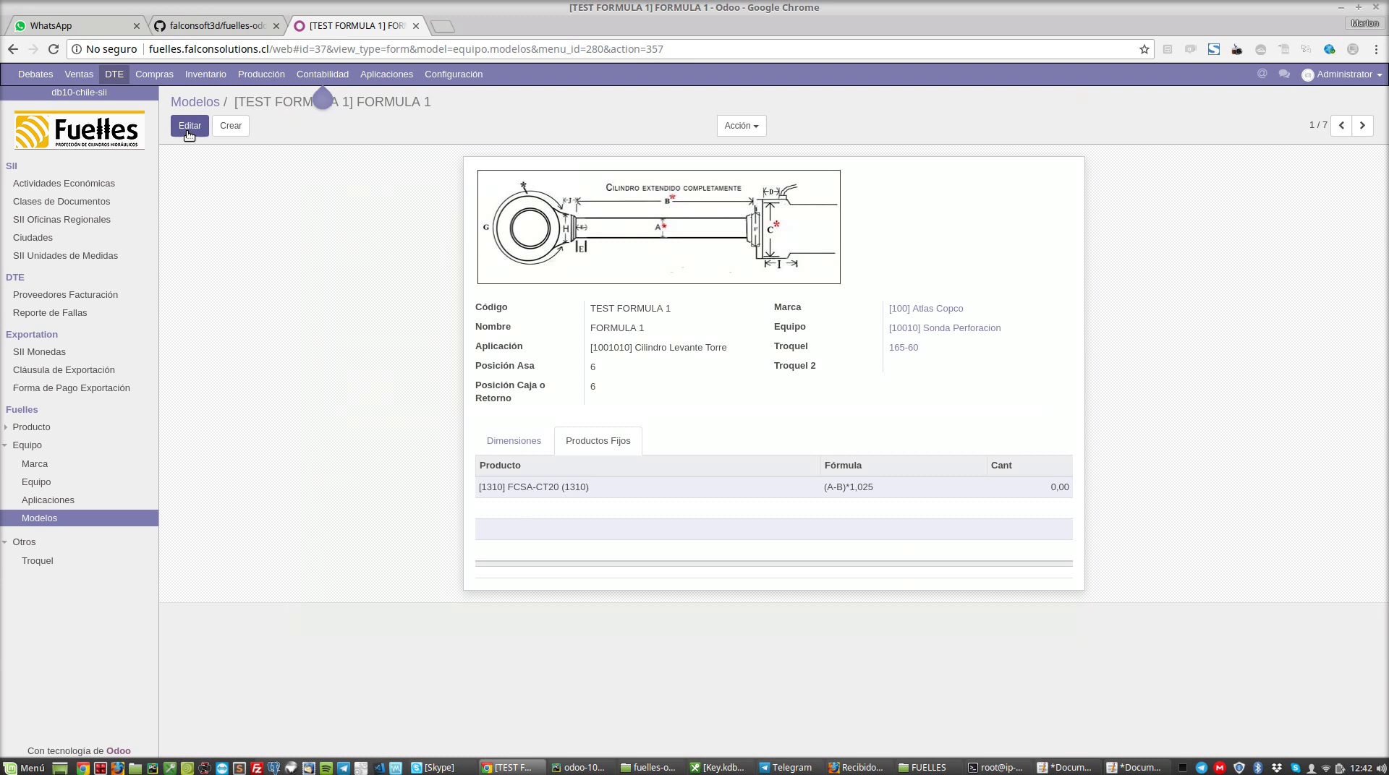
pyautogui.click(191, 128)
pyautogui.click(863, 506)
pyautogui.hotkey('ctrl', 'v')
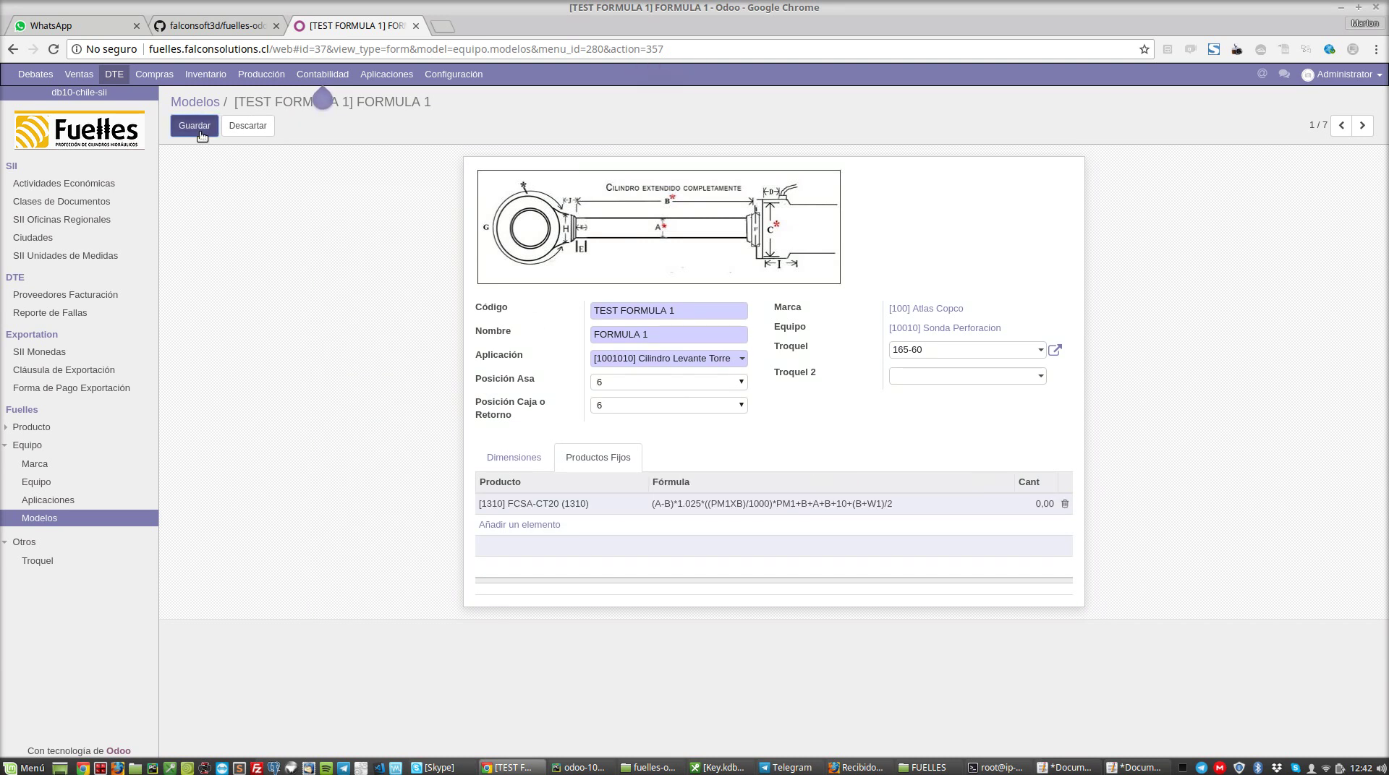
pyautogui.click(202, 135)
# Replace the X in PM1XB with * in the fixed product's formula so it reads PM1*B, and save the model
pyautogui.click(194, 128)
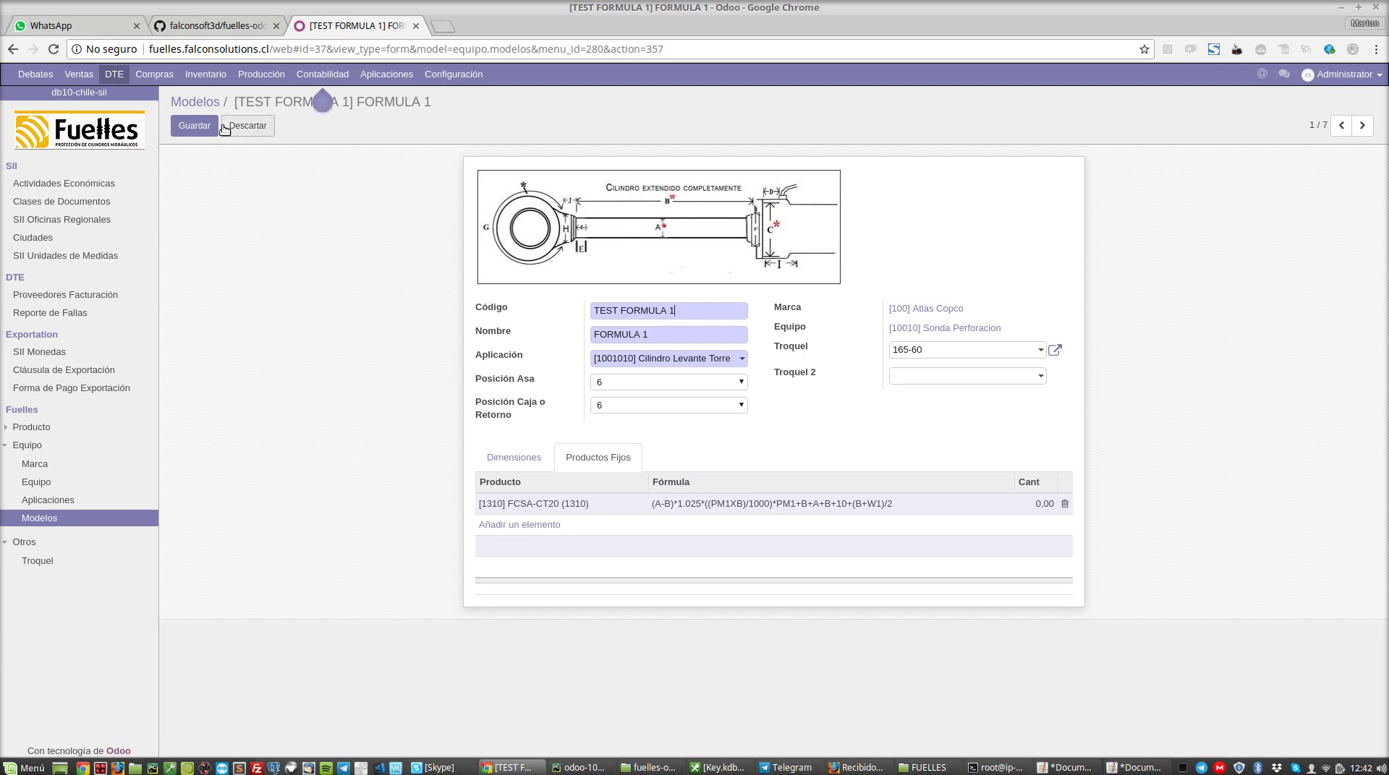
pyautogui.click(748, 504)
pyautogui.click(733, 500)
pyautogui.press('BackSpace')
pyautogui.write('*')
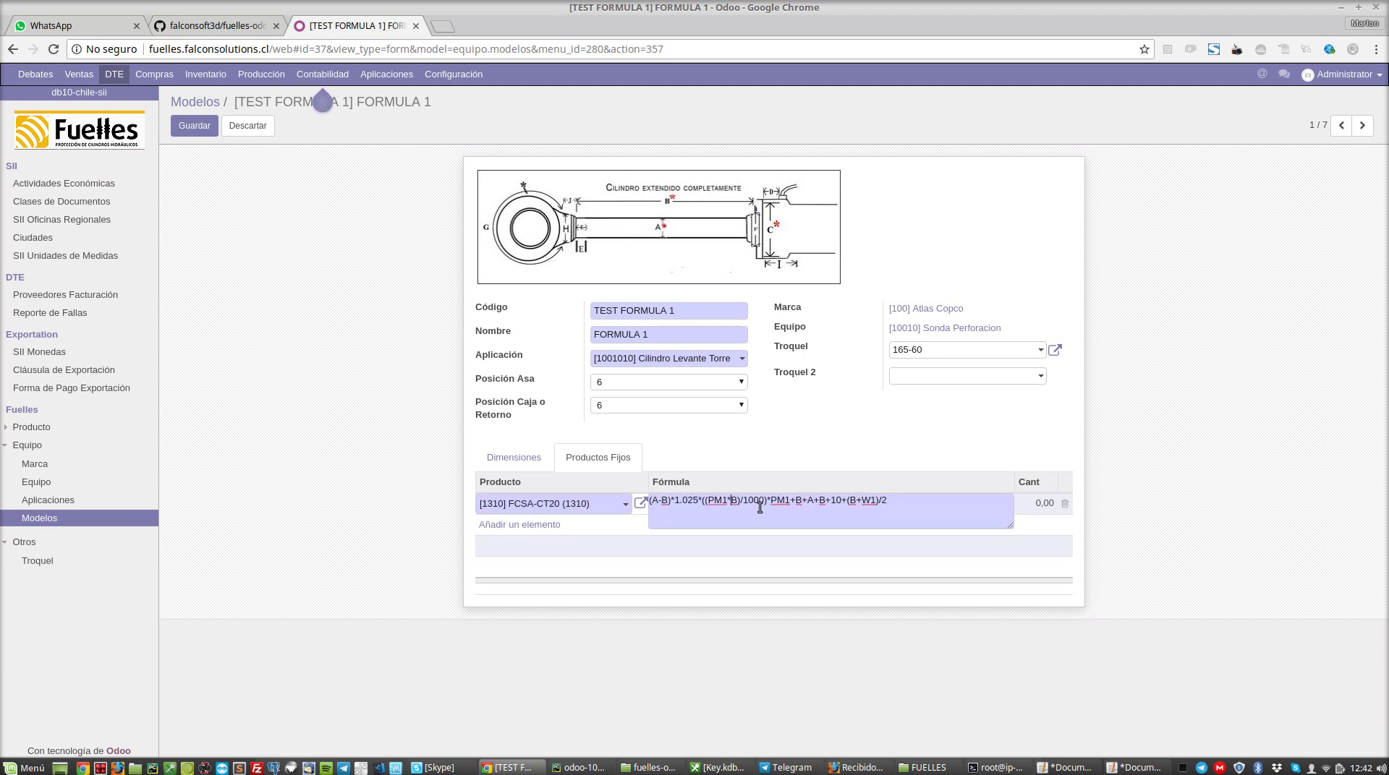
pyautogui.click(193, 126)
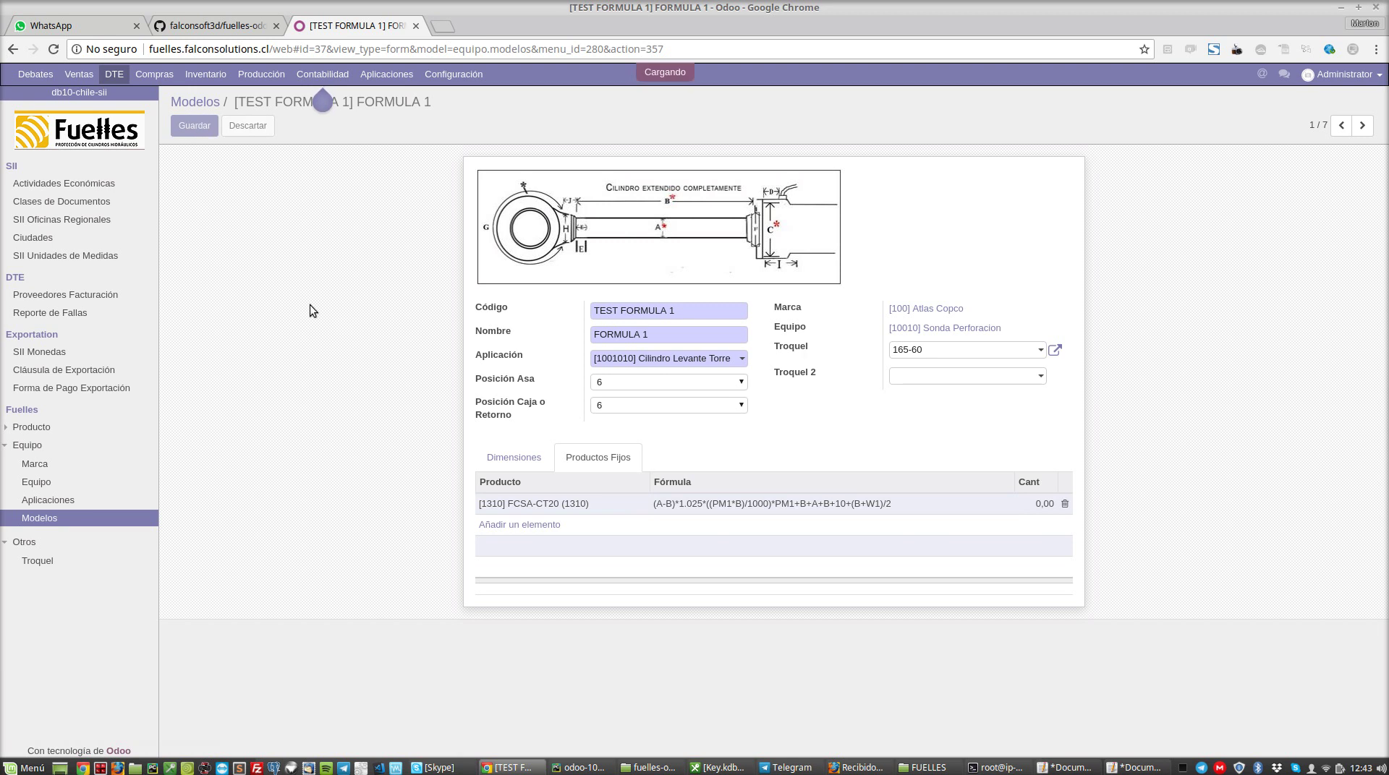